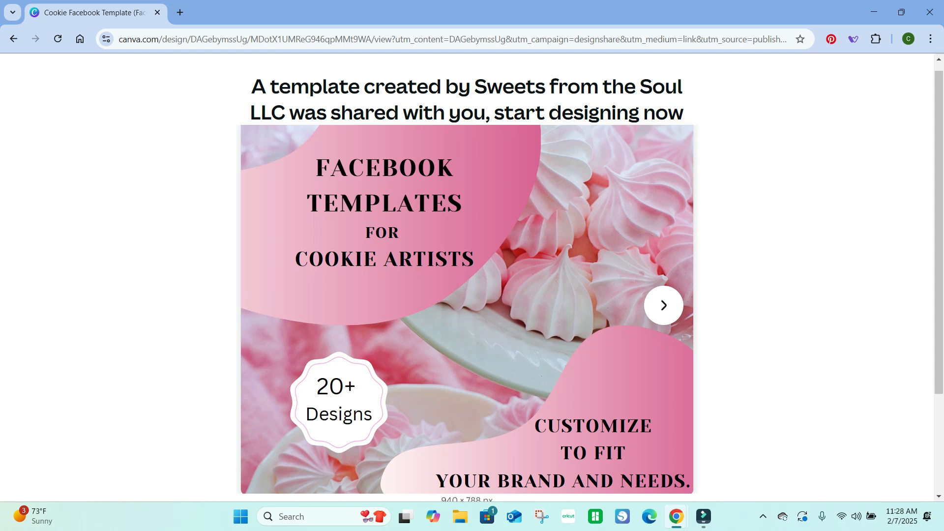
Step: Create a new design from the shared cookie Facebook template and make a copy of that design
scroll(467, 278, "down", 3)
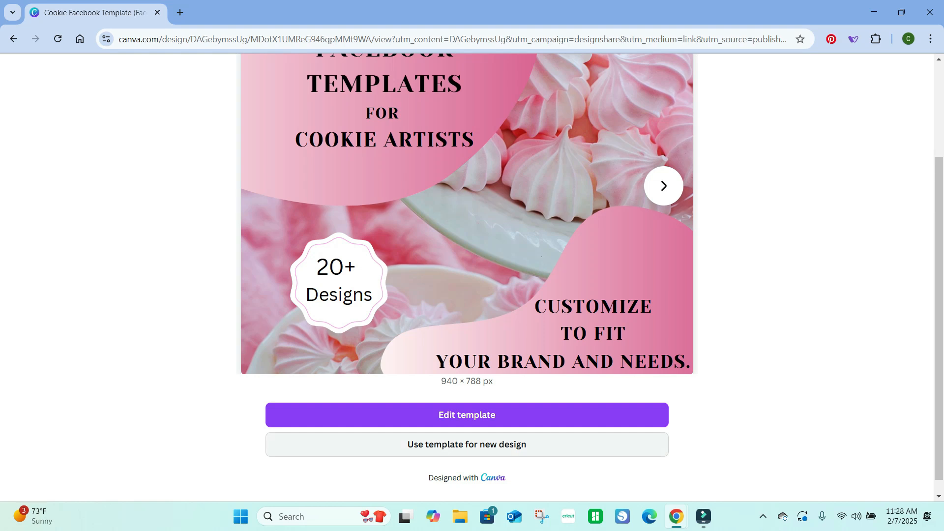
left_click(467, 444)
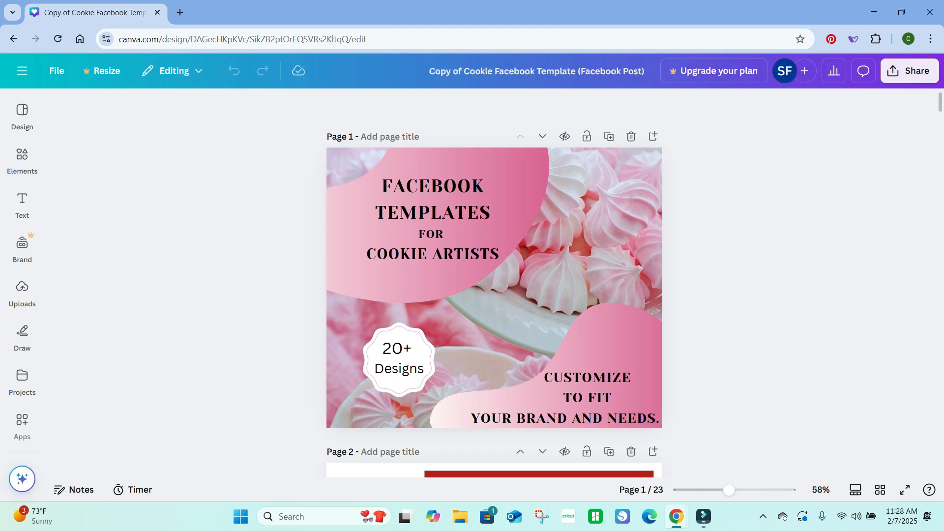
left_click(57, 70)
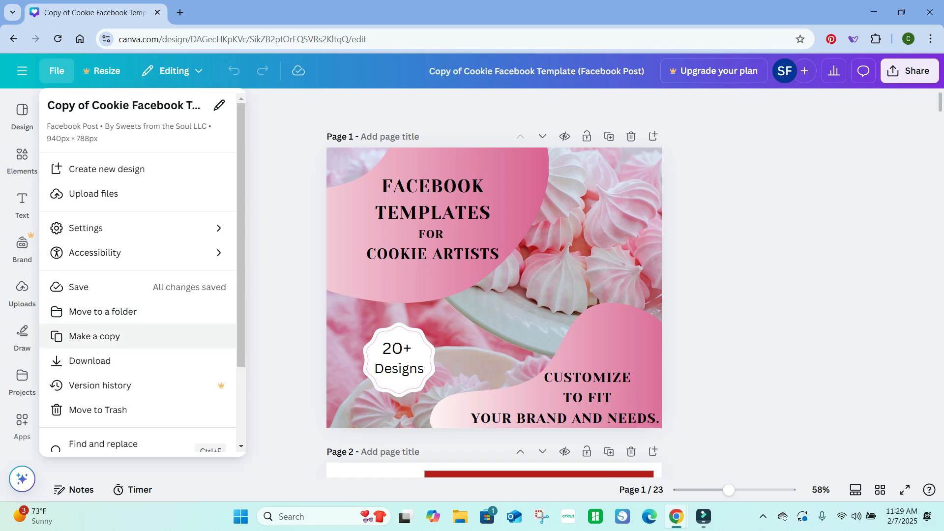
left_click(94, 336)
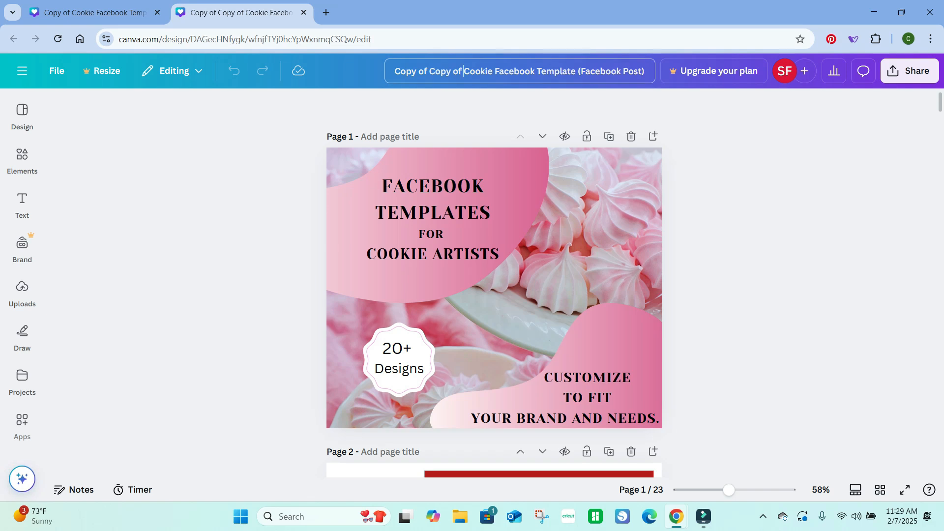
Step: Rename the copied design by replacing "Copy of Copy of" at the start of its title with "Spring"
left_click(463, 71)
key("BackSpace")
key("BackSpace")
key("BackSpace")
key("BackSpace")
key("BackSpace")
key("BackSpace")
key("BackSpace")
key("BackSpace")
key("BackSpace")
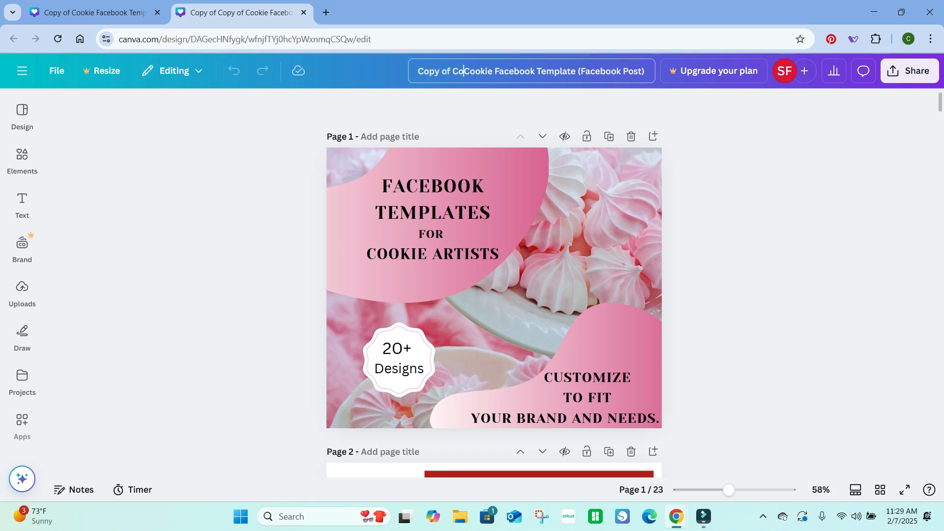
key("BackSpace")
key("BackSpace")
key("BackSpace")
key("BackSpace")
key("BackSpace")
key("BackSpace")
key("BackSpace")
type("Spring")
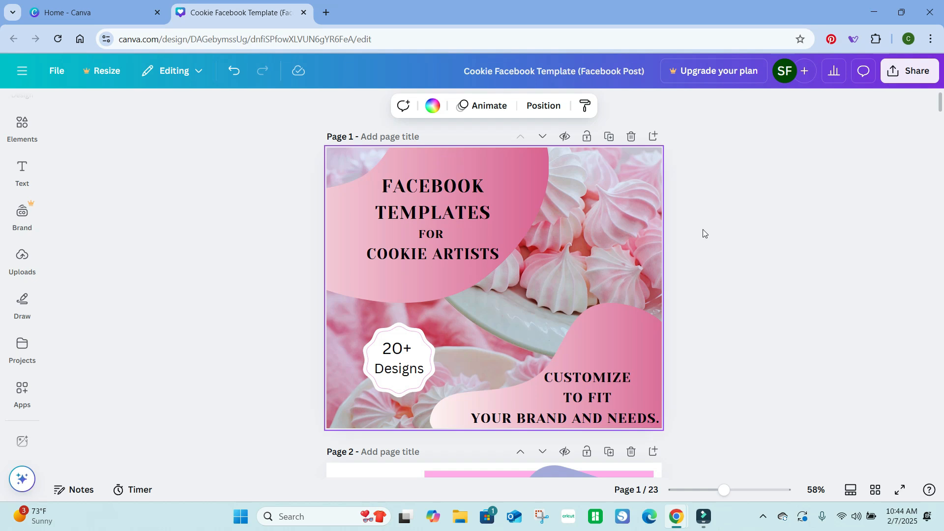
Step: Show the uploaded images and move page 2's empty picture frame slightly lower
left_click(703, 229)
scroll(830, 141, "down", 1)
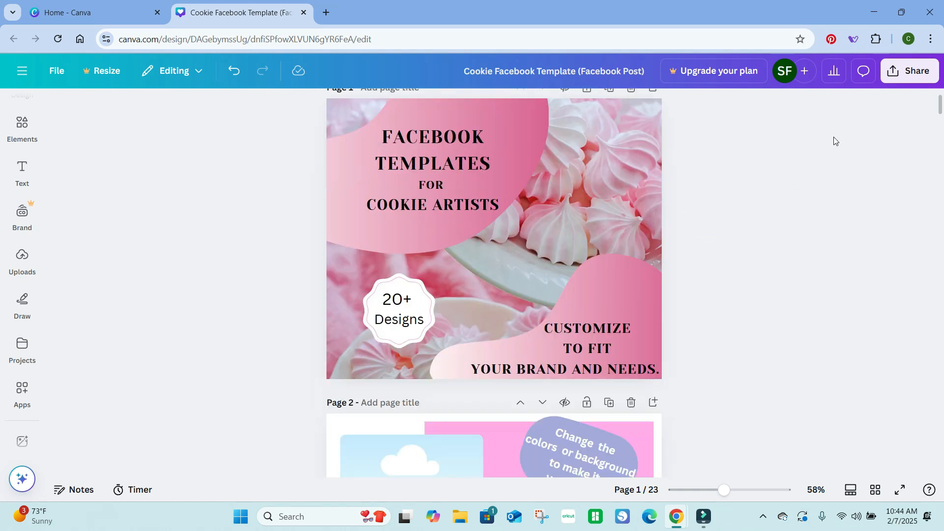
left_click_drag(940, 110, 940, 123)
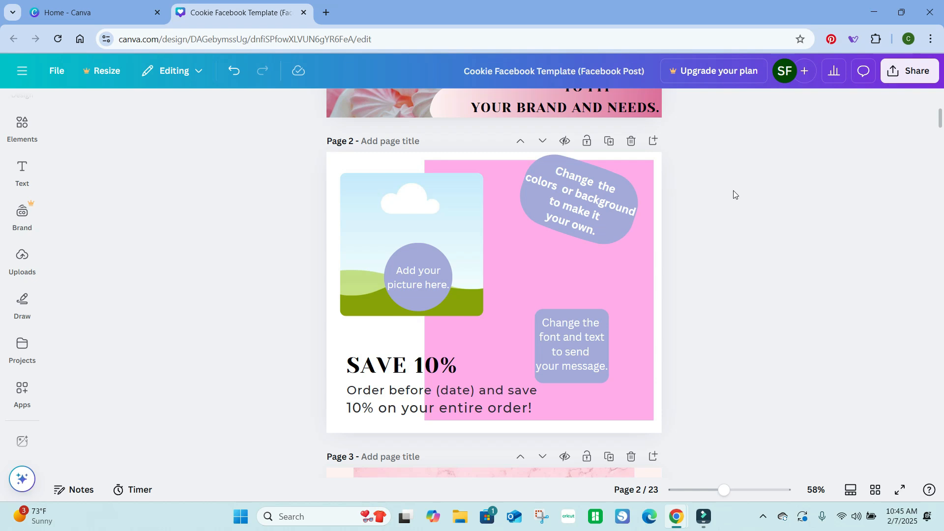
left_click(445, 202)
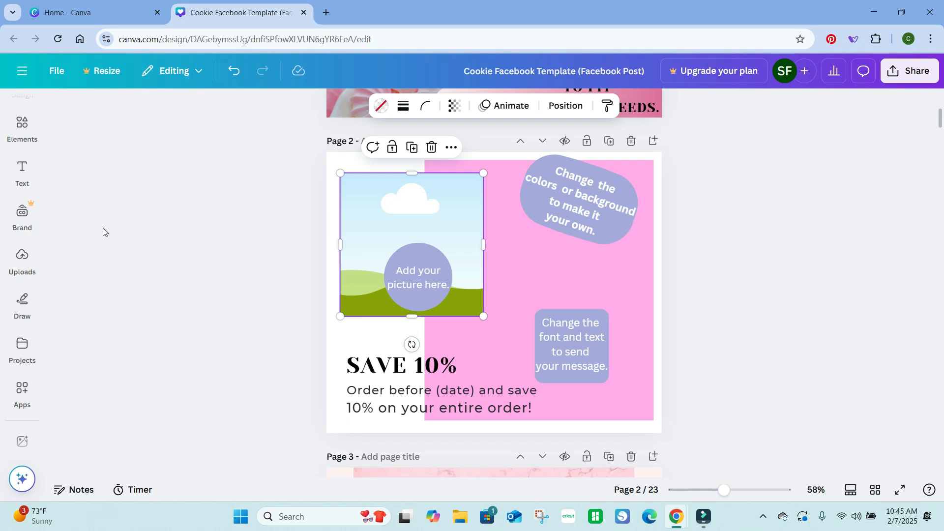
left_click(22, 259)
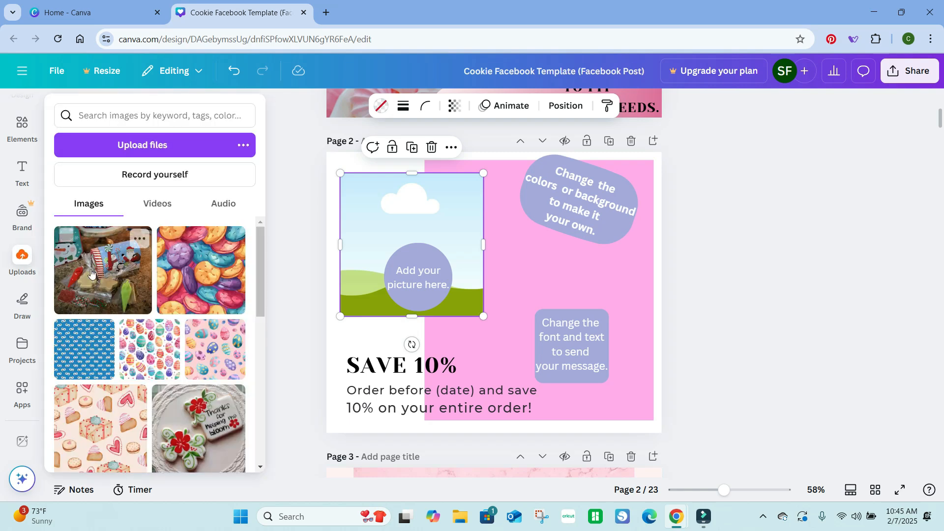
left_click(24, 261)
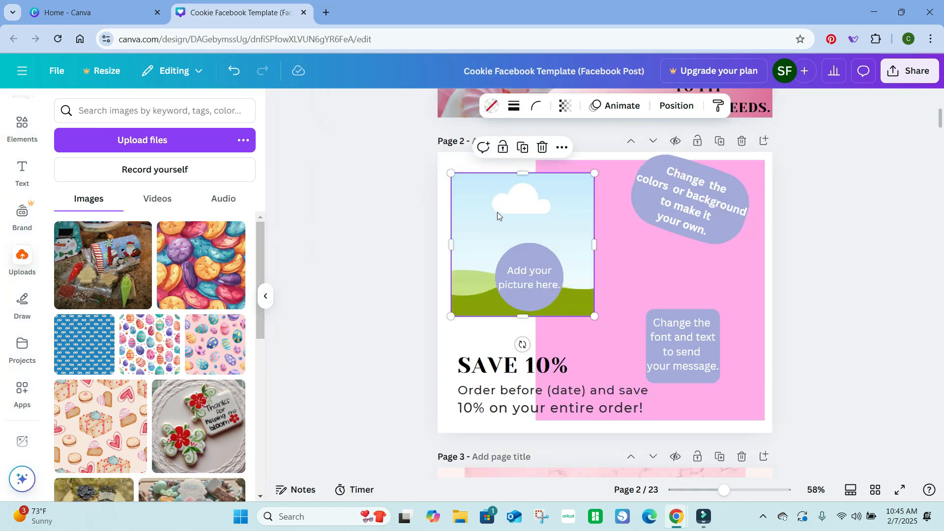
left_click_drag(497, 211, 498, 226)
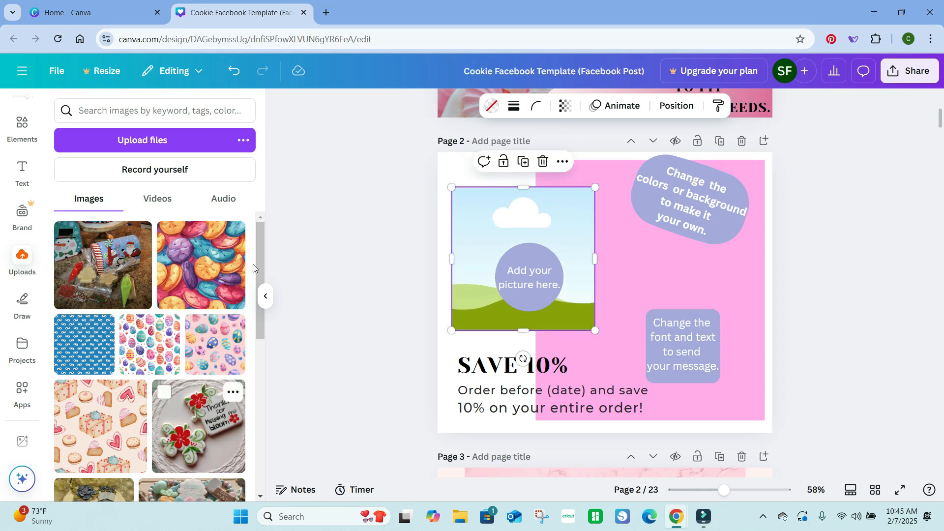
Step: Add the "Thanks for helping me bloom" cookie photo, fit it into page 2's picture frame and remove it again
left_click_drag(258, 264, 261, 315)
left_click(204, 299)
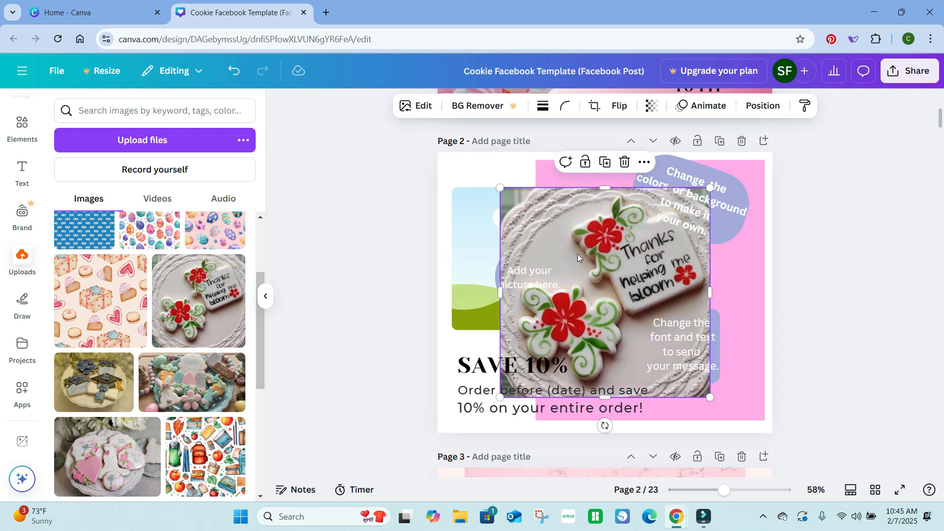
left_click_drag(578, 254, 541, 261)
mouse_move(502, 226)
left_mouse_down()
mouse_move(490, 241)
mouse_move(447, 235)
mouse_move(502, 229)
left_mouse_up()
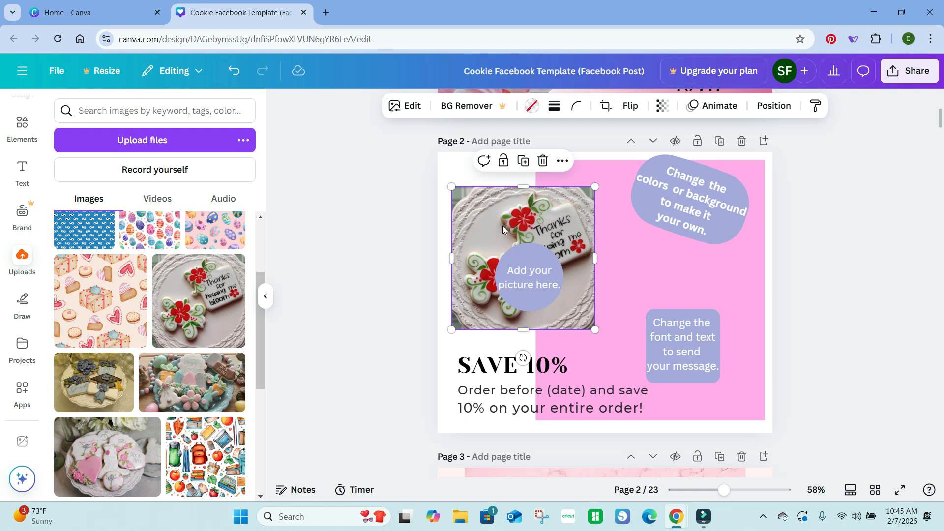
left_click(542, 163)
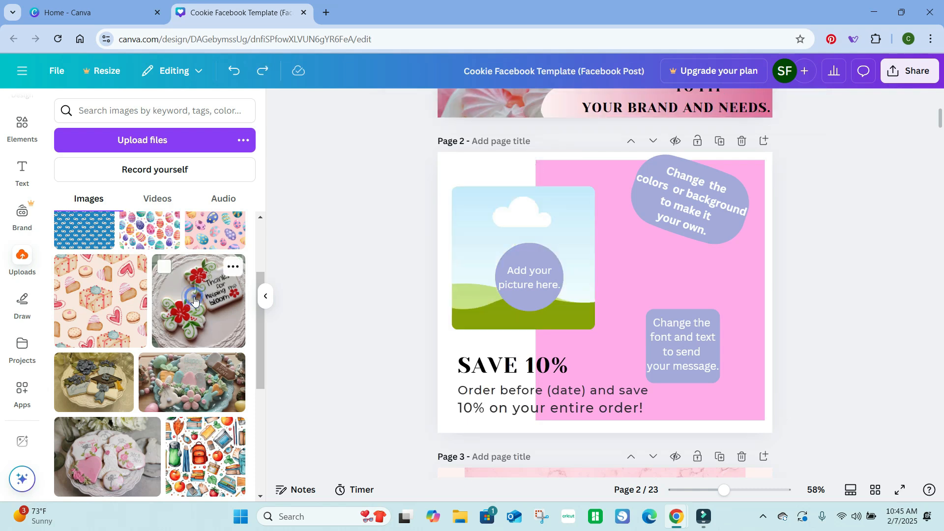
Step: Fill page 2's picture frame with the "Thanks for helping me bloom" photo and delete the "Add your picture here." circle and text
left_click_drag(265, 274, 488, 221)
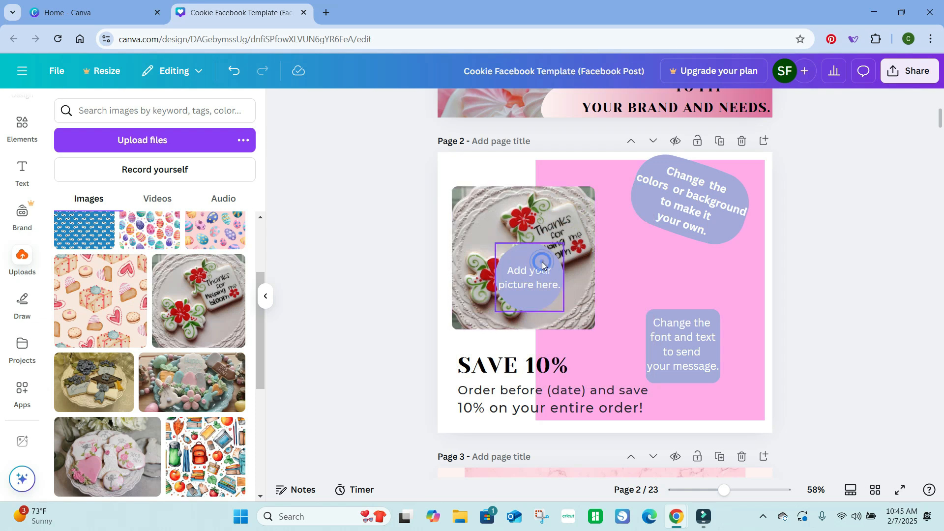
key("Delete")
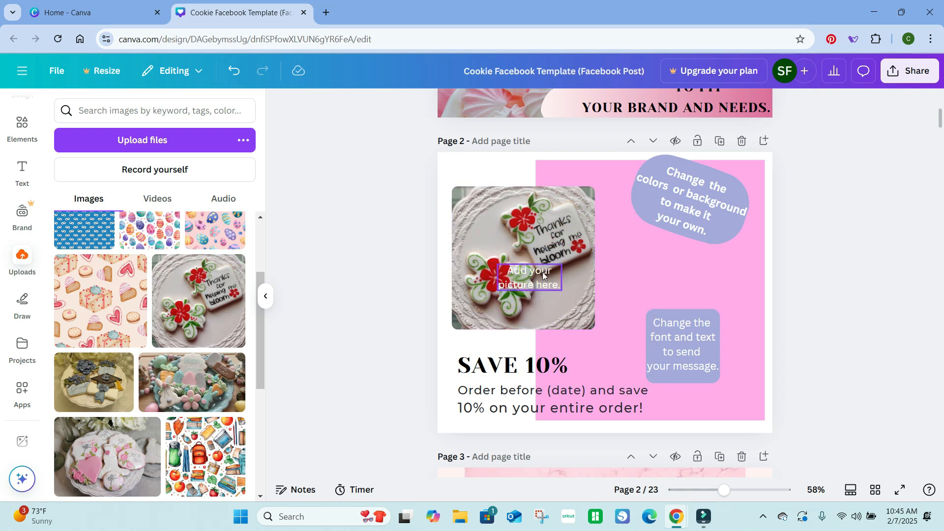
left_click(543, 272)
key("Delete")
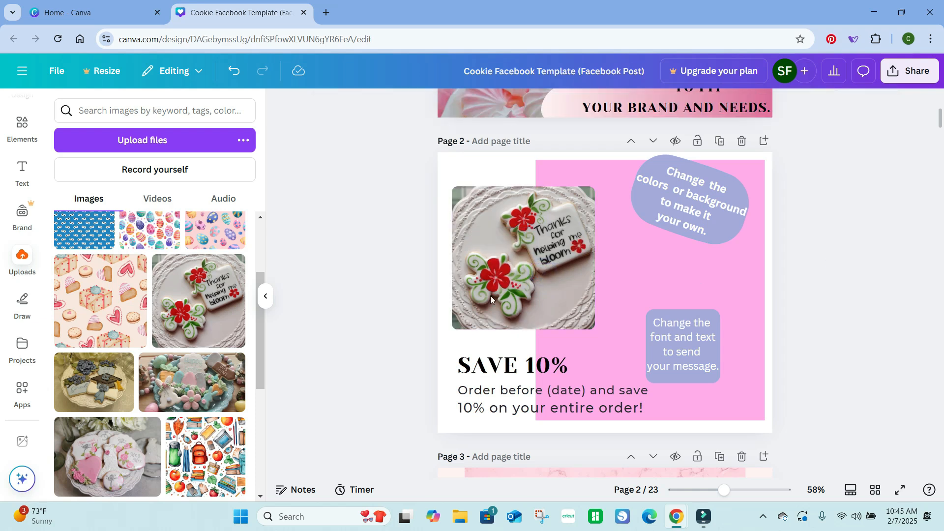
Step: Recolor the large pink rectangle on page 2, trying the green photo color and settling on the red one
left_click(670, 263)
left_click(513, 111)
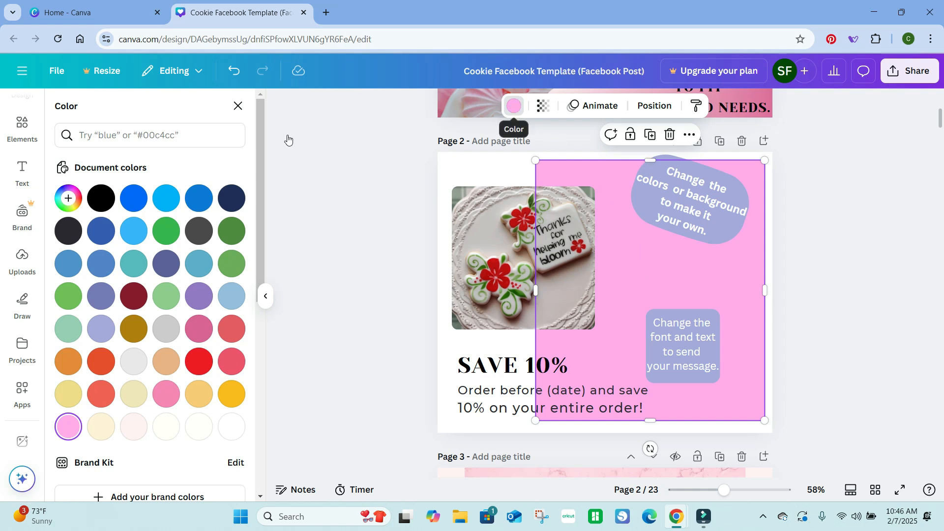
left_click(261, 153)
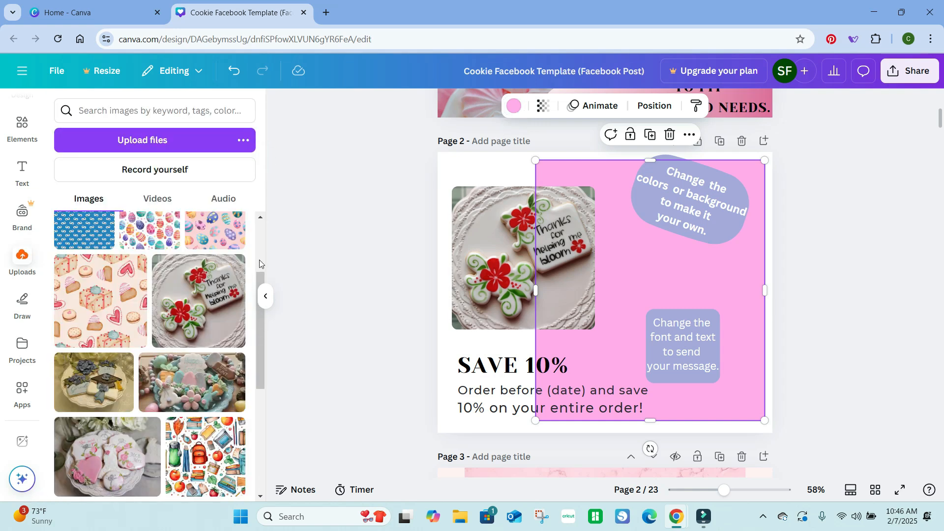
scroll(258, 281, "up", 3)
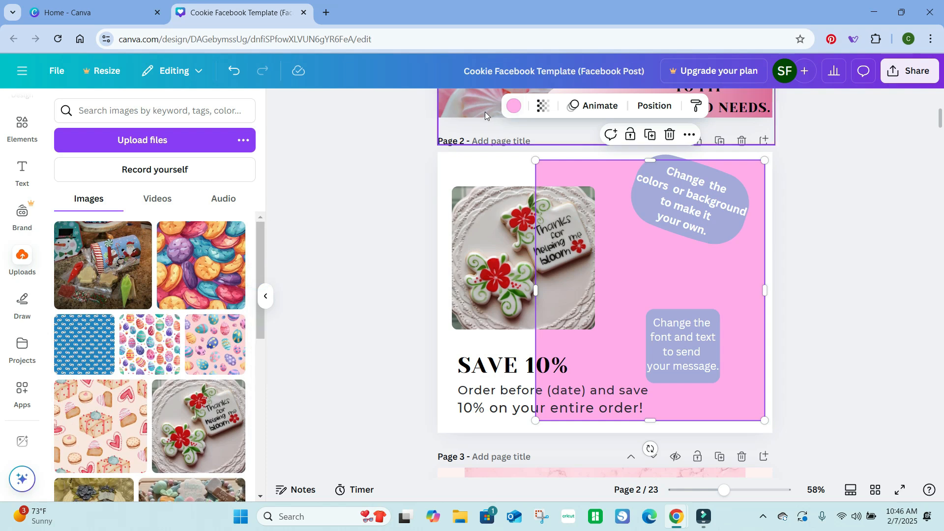
left_click(510, 111)
scroll(255, 325, "down", 3)
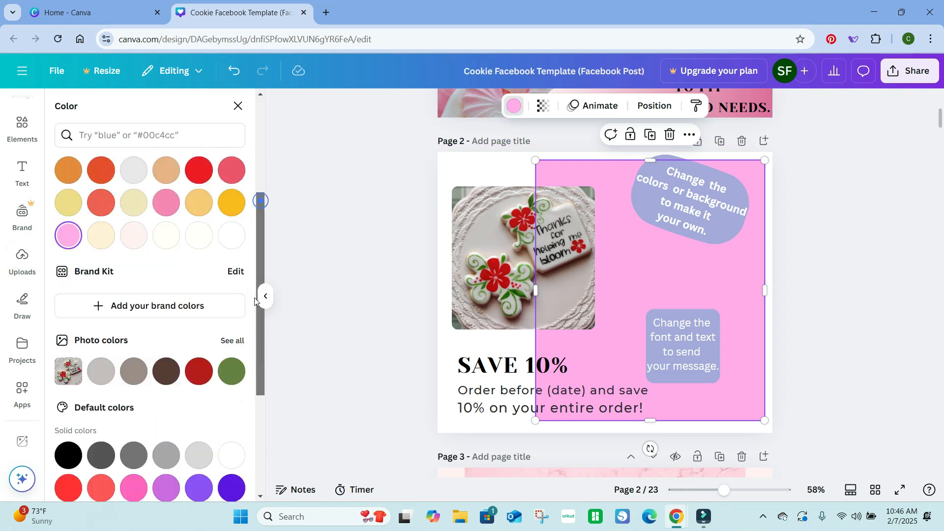
left_click_drag(254, 325, 254, 329)
left_click(230, 307)
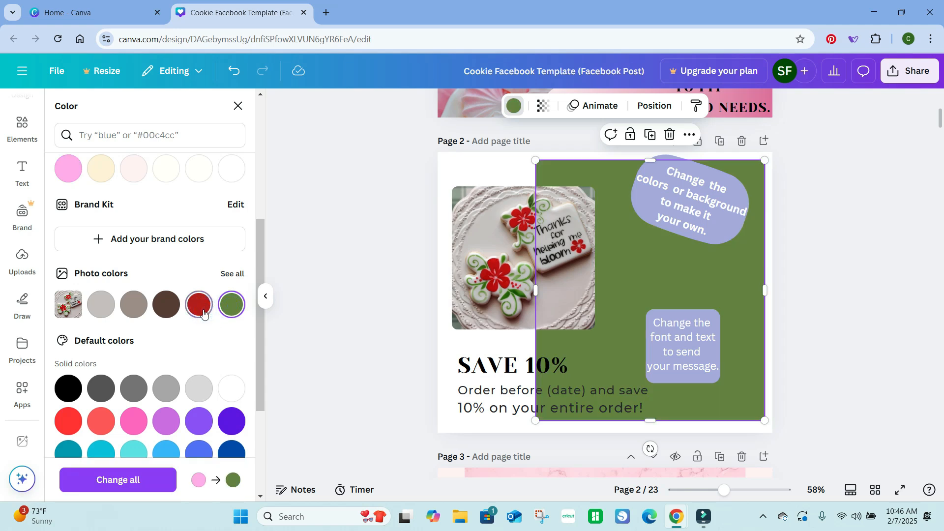
left_click(204, 314)
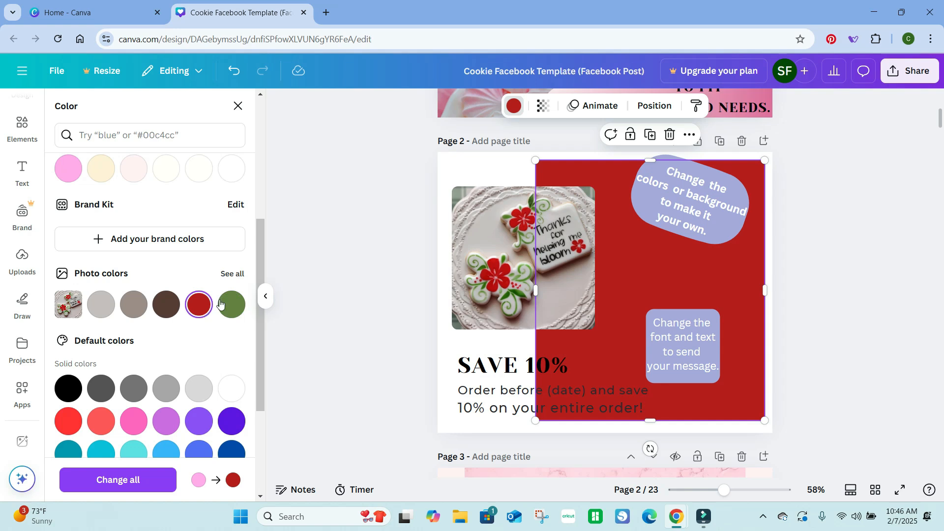
left_click(318, 229)
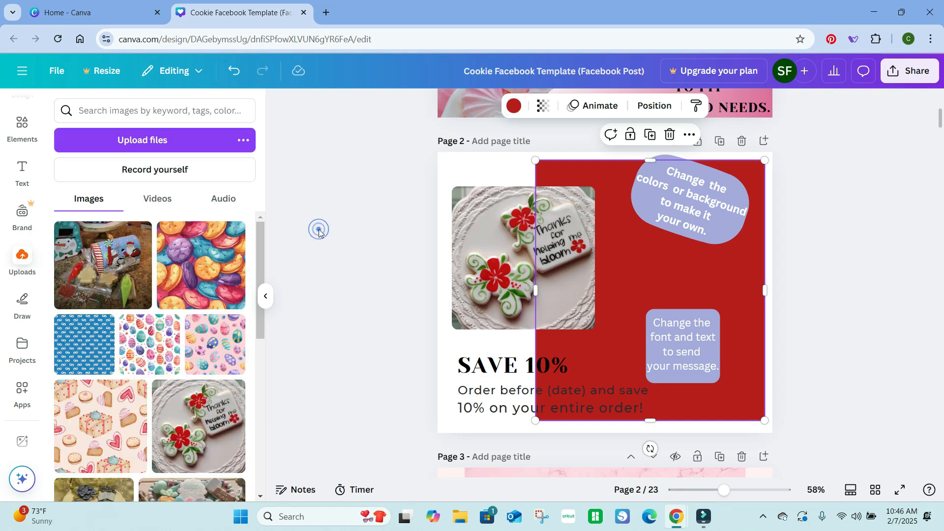
left_click(824, 211)
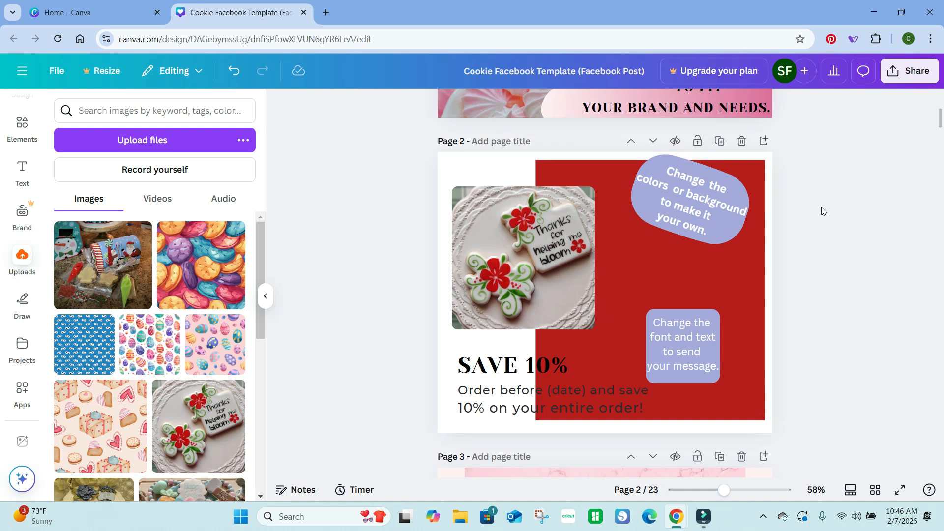
Step: Delete the "Change the colors or background" and "Change the font and text" callouts from page 2, including their purple shapes
left_click(706, 212)
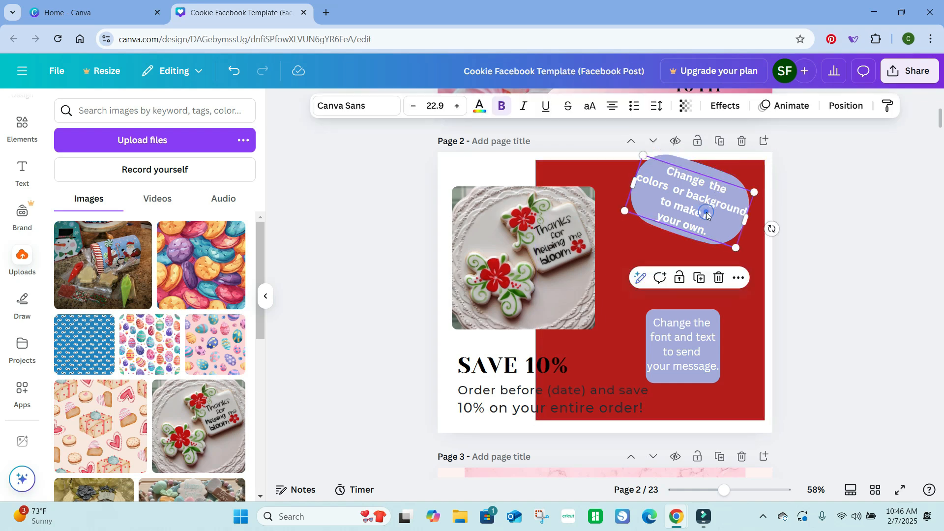
key("Delete")
left_click(707, 212)
key("Delete")
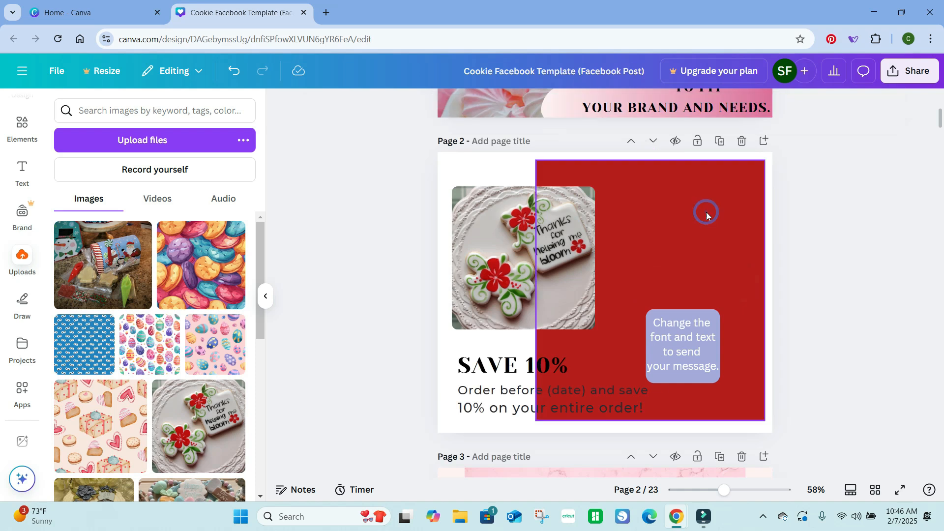
left_click(678, 314)
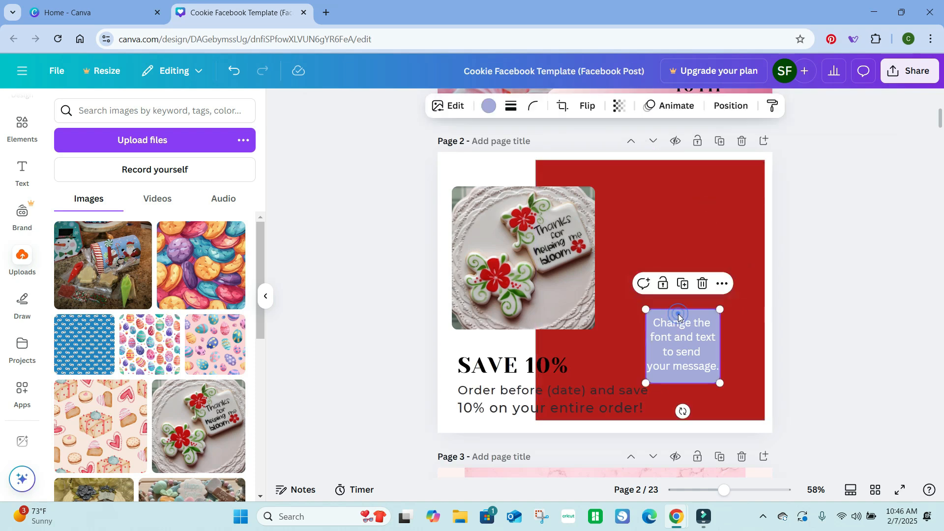
key("Delete")
left_click(679, 326)
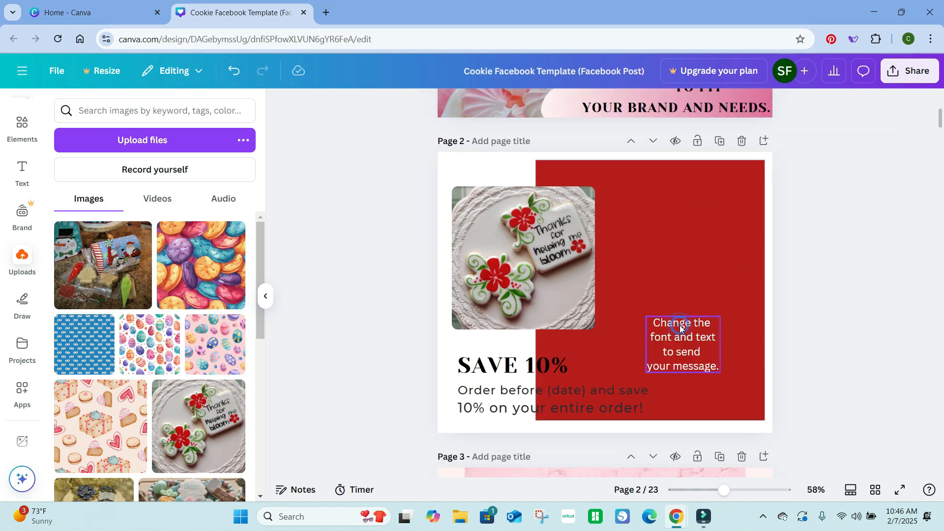
key("Delete")
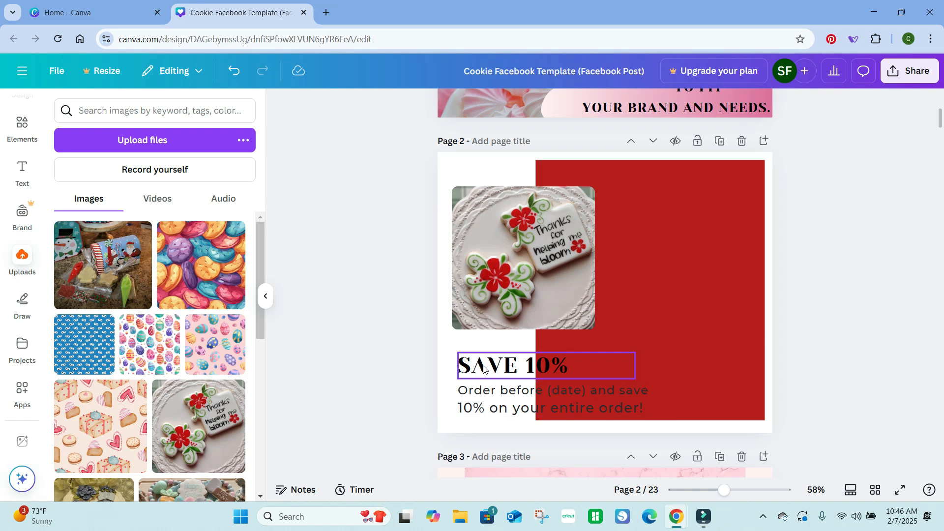
Step: Move the "SAVE 10%" heading and the order text onto the red rectangle, and color the order text white (#ffffff)
left_click_drag(484, 367, 569, 357)
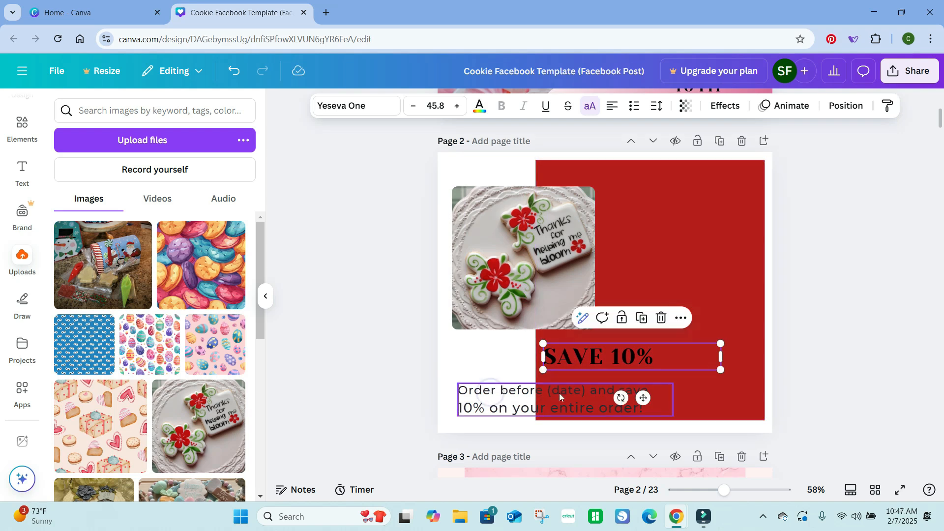
left_click_drag(491, 396, 572, 386)
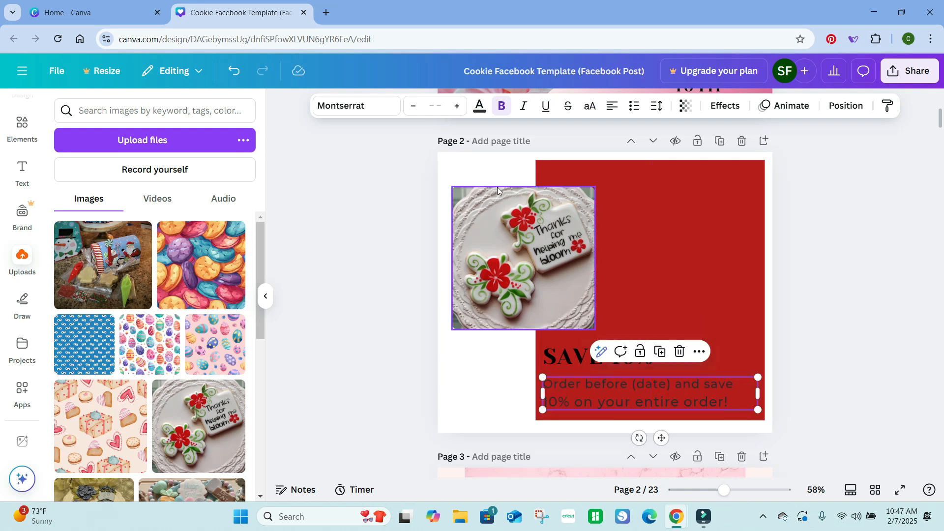
left_click(477, 110)
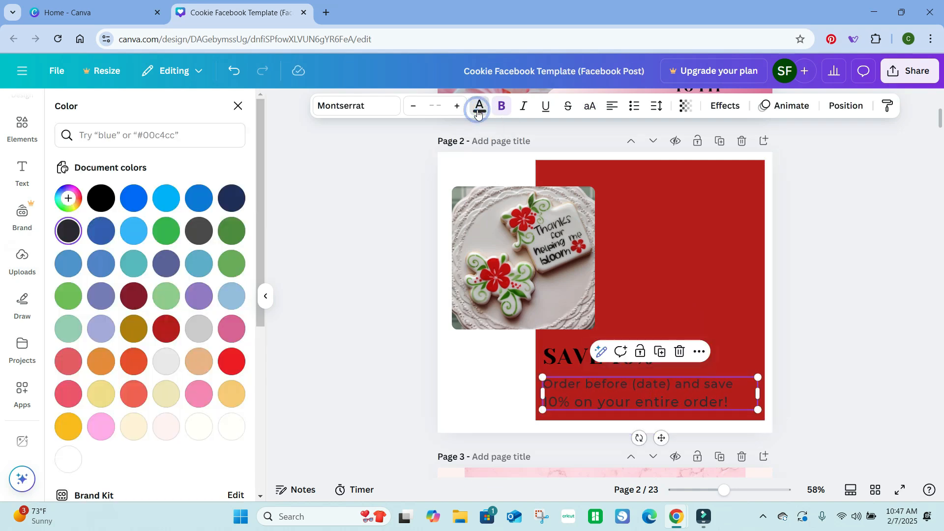
left_click(65, 455)
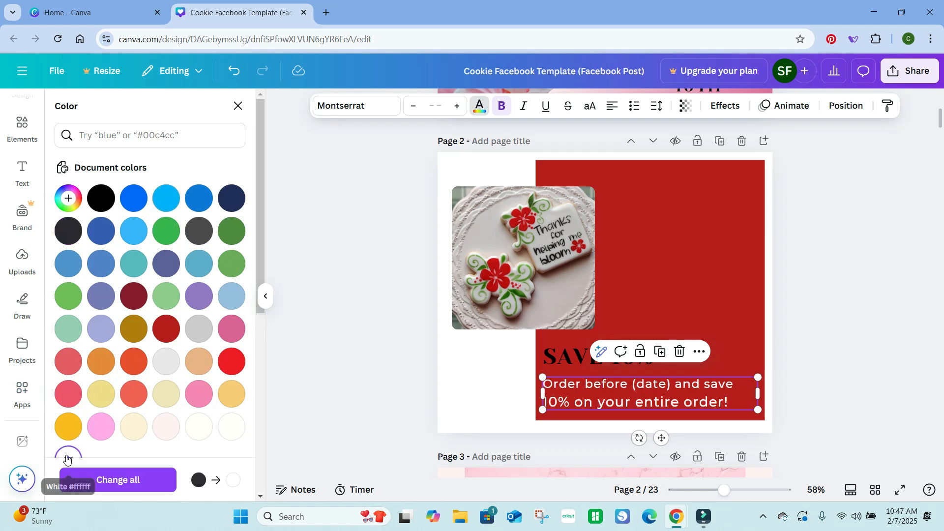
Step: Color page 2's "SAVE 10%" heading white (#ffffff)
left_click(550, 357)
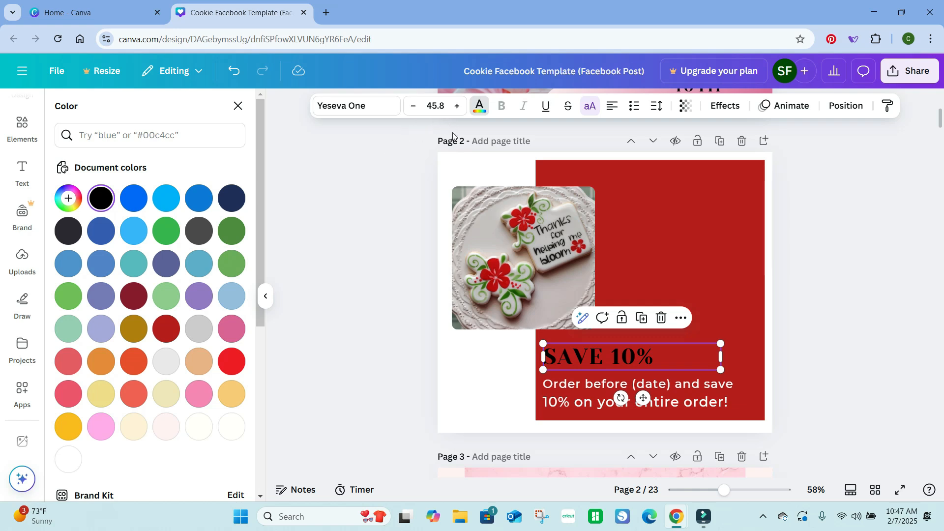
left_click(70, 465)
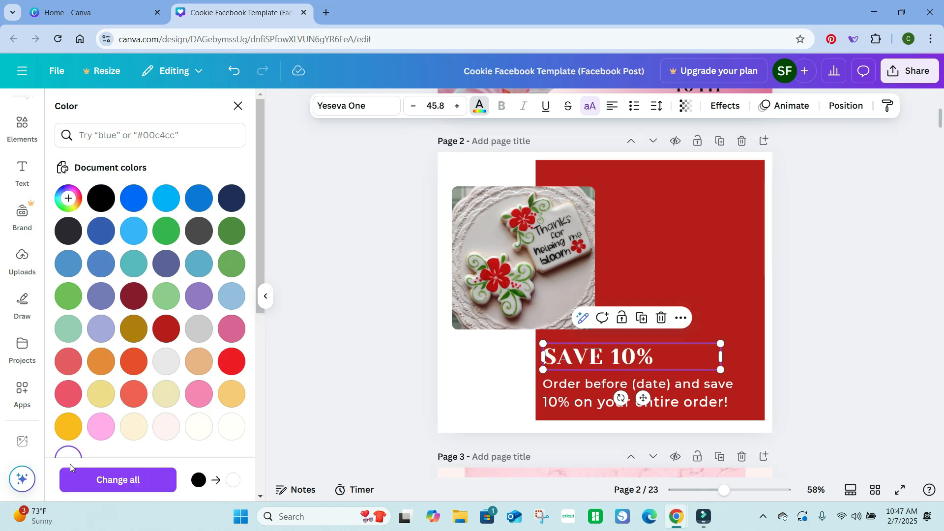
left_click(334, 281)
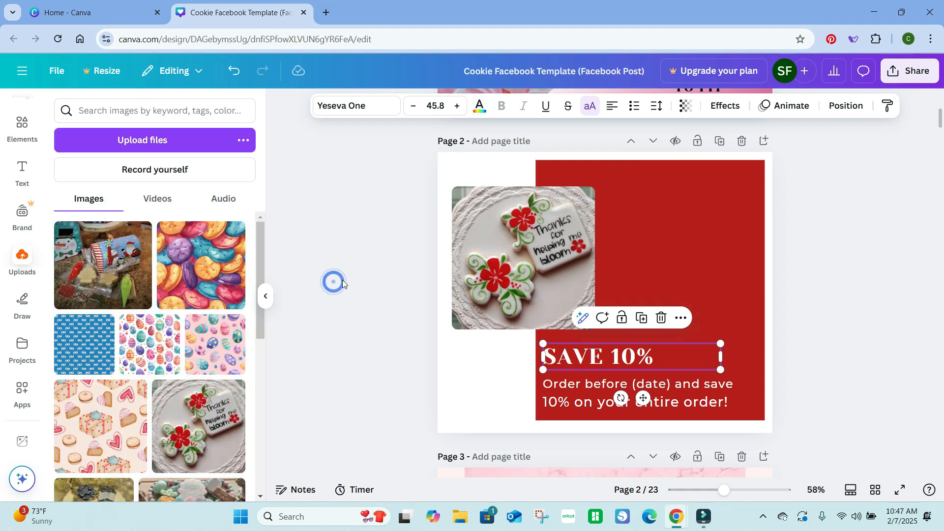
left_click(854, 186)
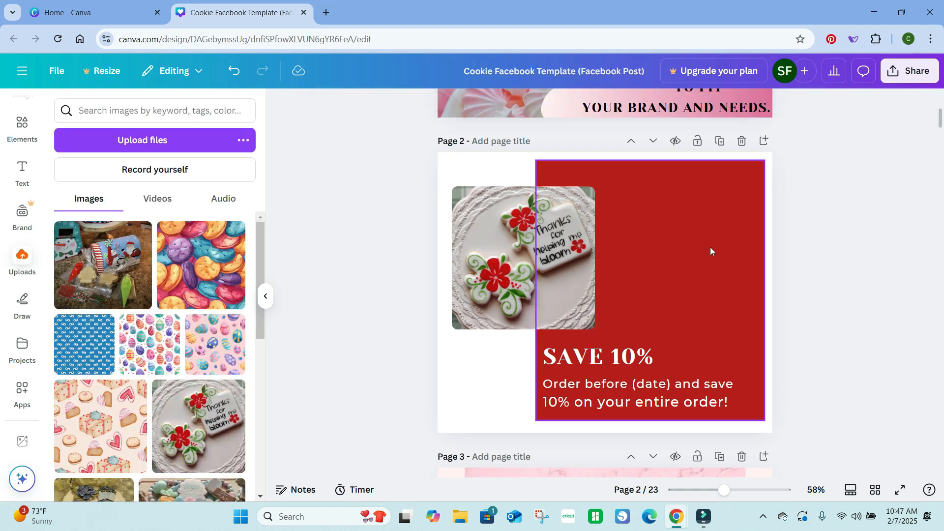
Step: Duplicate the "SAVE 10%" heading, place one copy beside the cookie photo on the red rectangle and remove the surplus copy
left_click(628, 360)
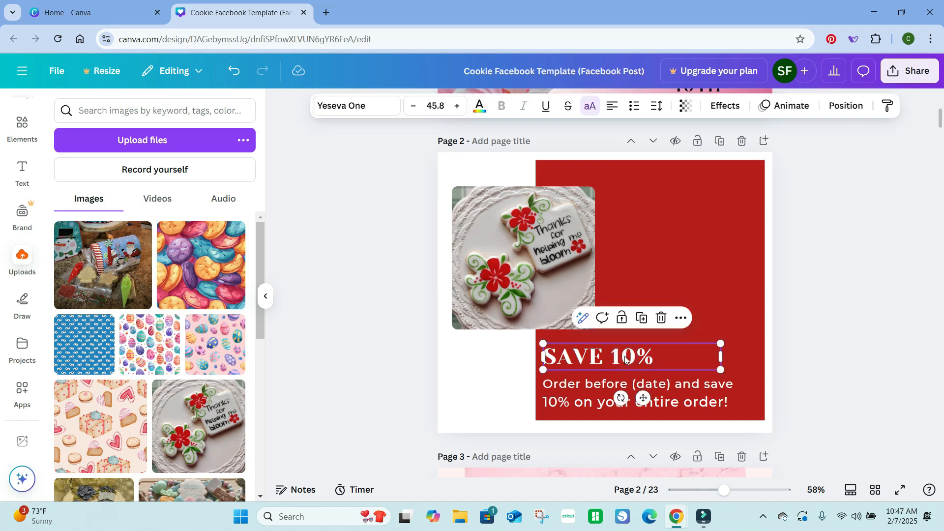
key("ctrl+d")
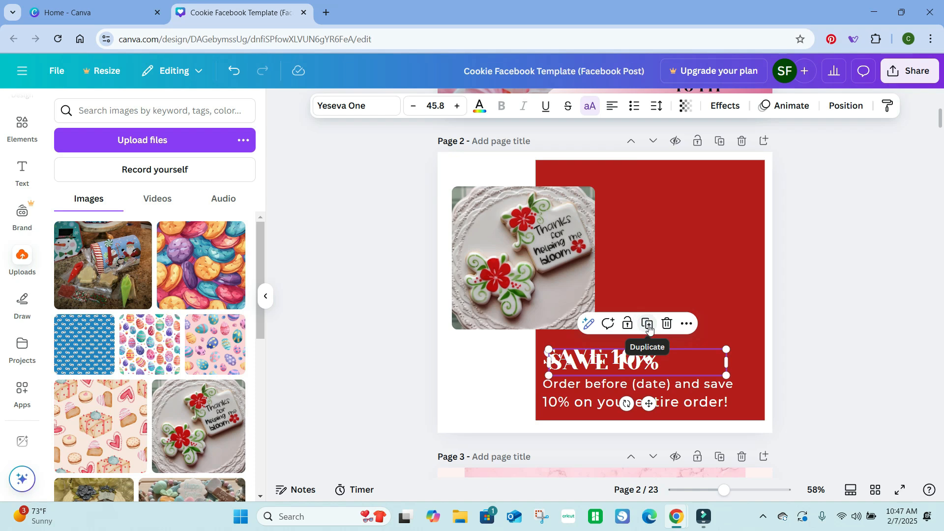
left_click_drag(626, 360, 632, 367)
double_click(635, 367)
left_click(796, 294)
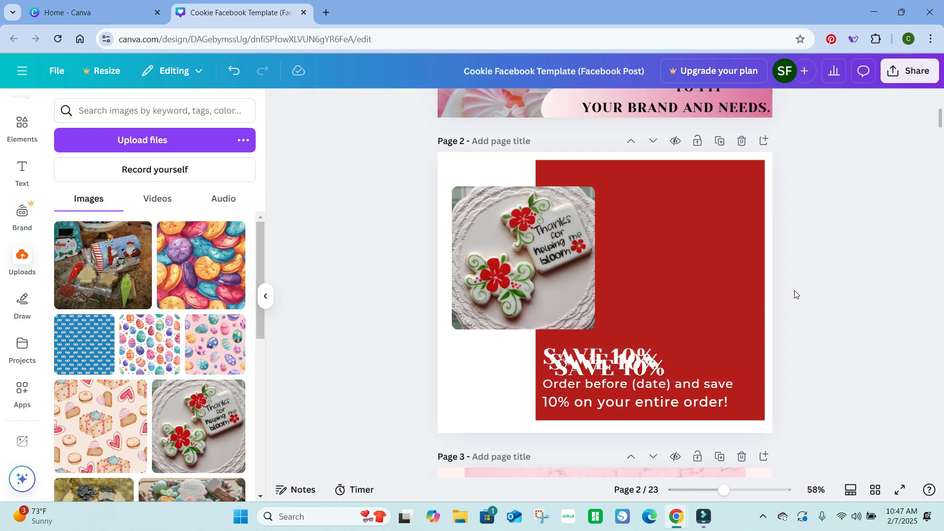
left_click_drag(638, 371, 683, 271)
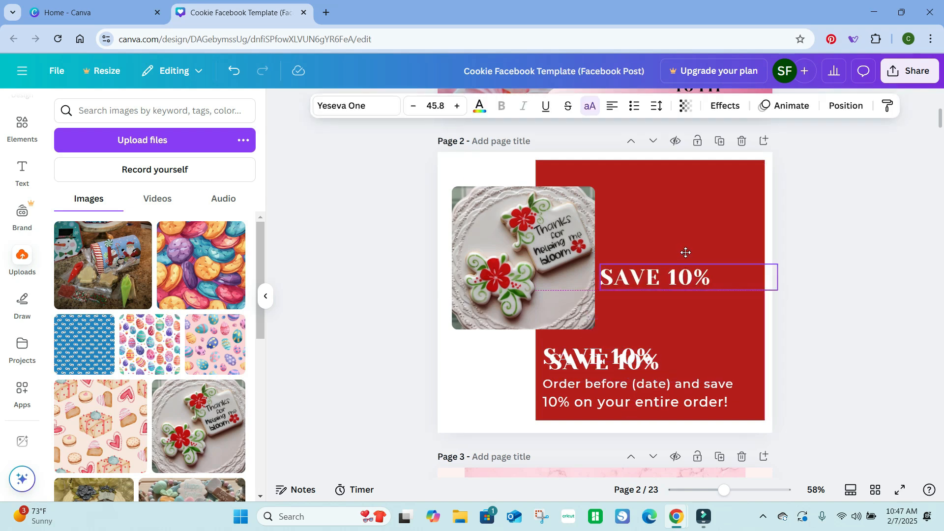
left_click_drag(695, 223, 680, 177)
left_click(632, 361)
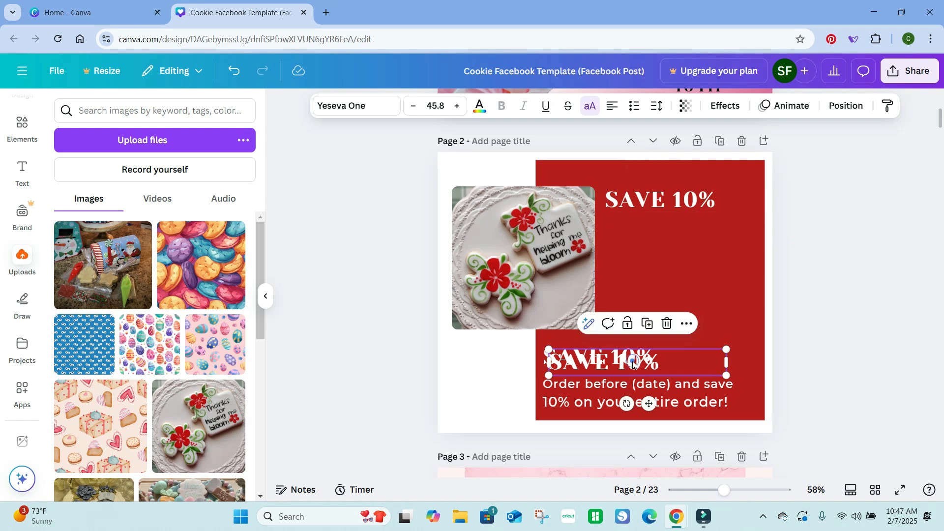
left_click(650, 206)
left_click_drag(650, 207, 642, 229)
double_click(642, 229)
Step: Replace the copied heading's text with "TEACHER APPRECIATION PRE SALE", starting a new line after "TEACHER"
left_click(718, 227)
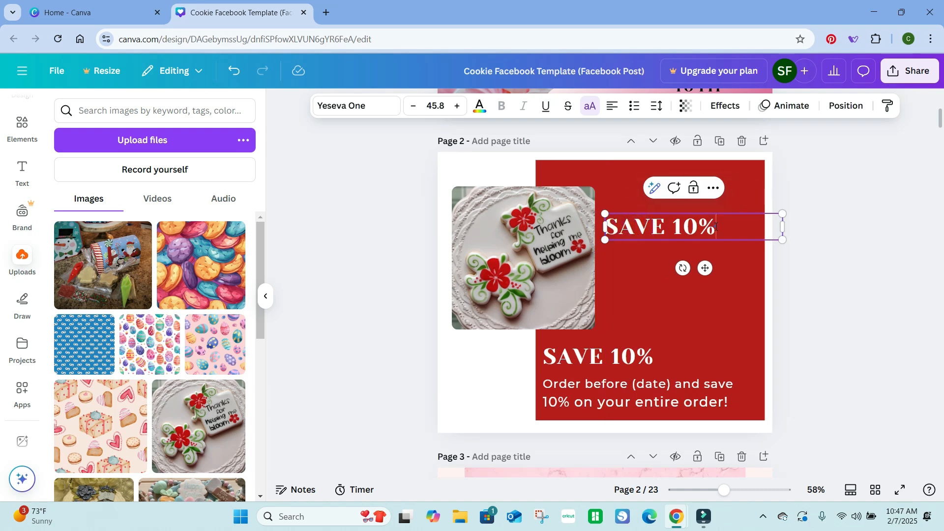
left_click_drag(718, 227, 610, 228)
type("TEACHER")
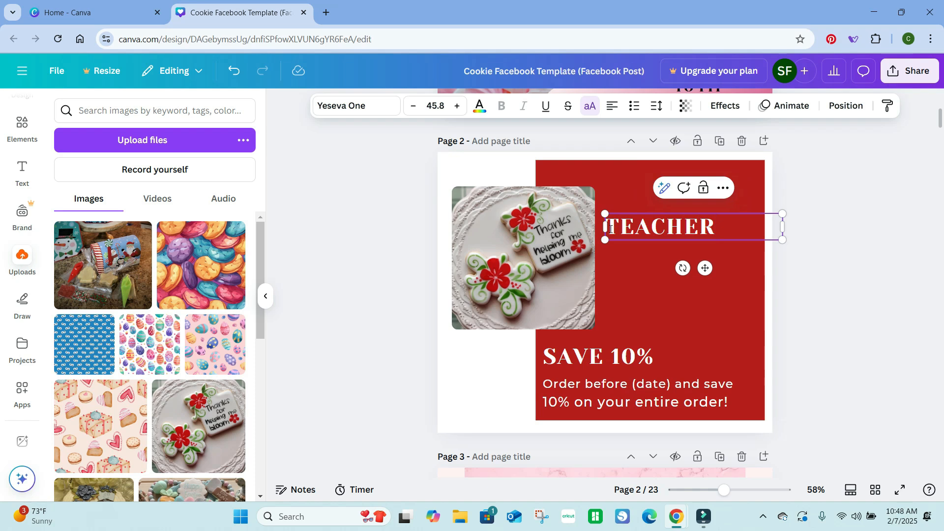
key("Return")
type("APPRECIATIONS")
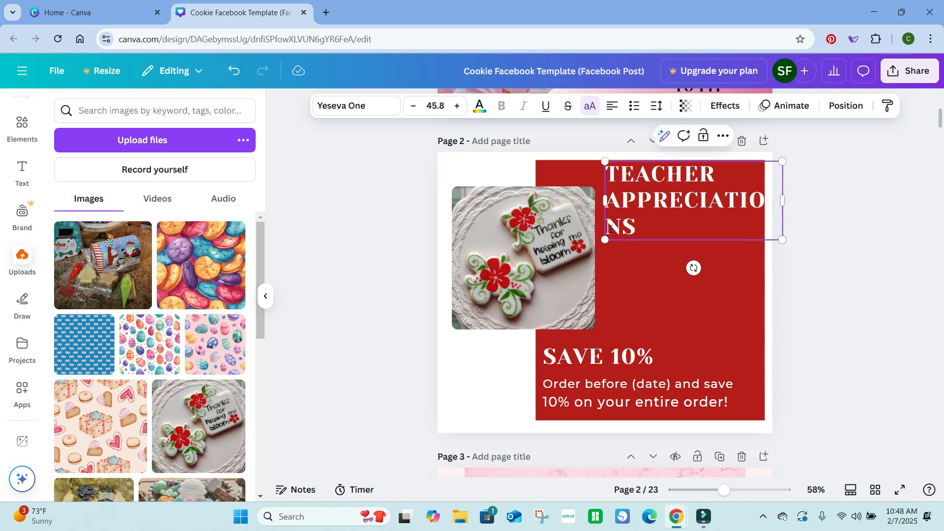
key("BackSpace")
type("PRE")
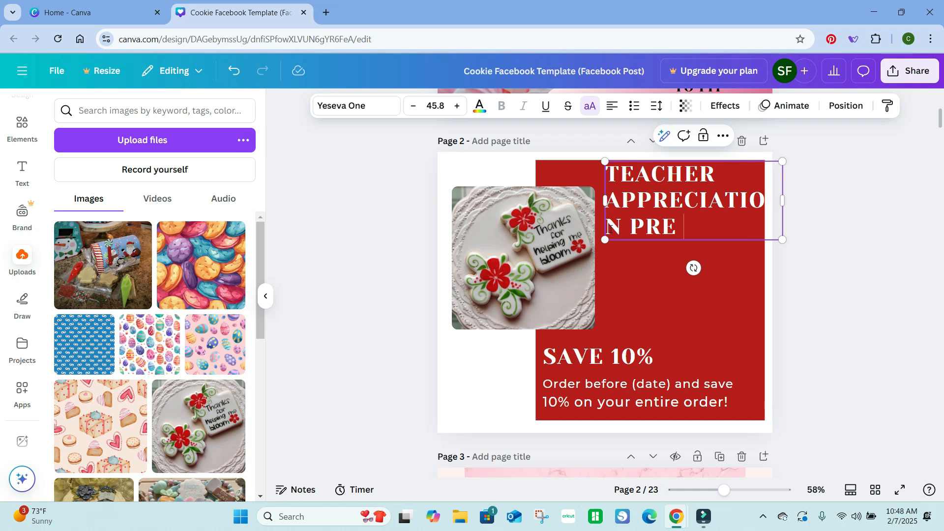
type(" SALE")
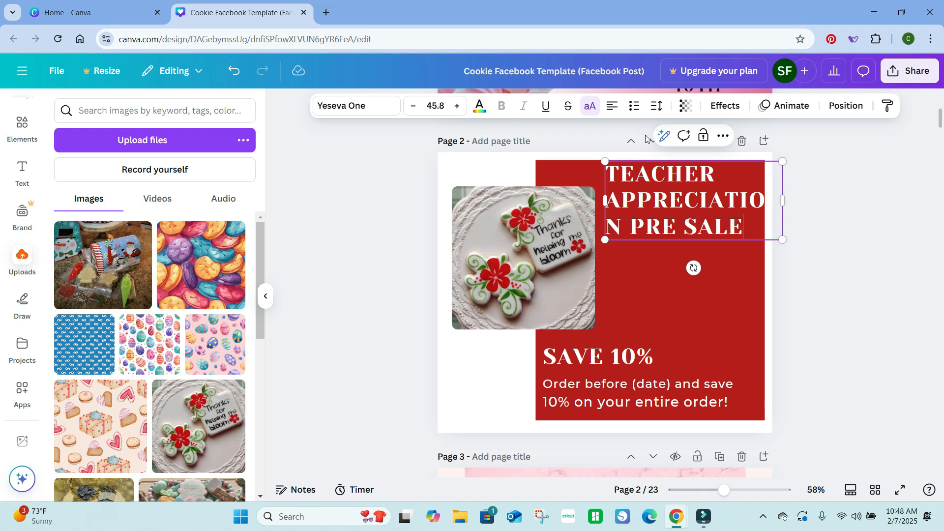
Step: Reduce the teacher appreciation heading's font size to 36.8 and move the heading slightly down
left_click_drag(745, 225, 601, 173)
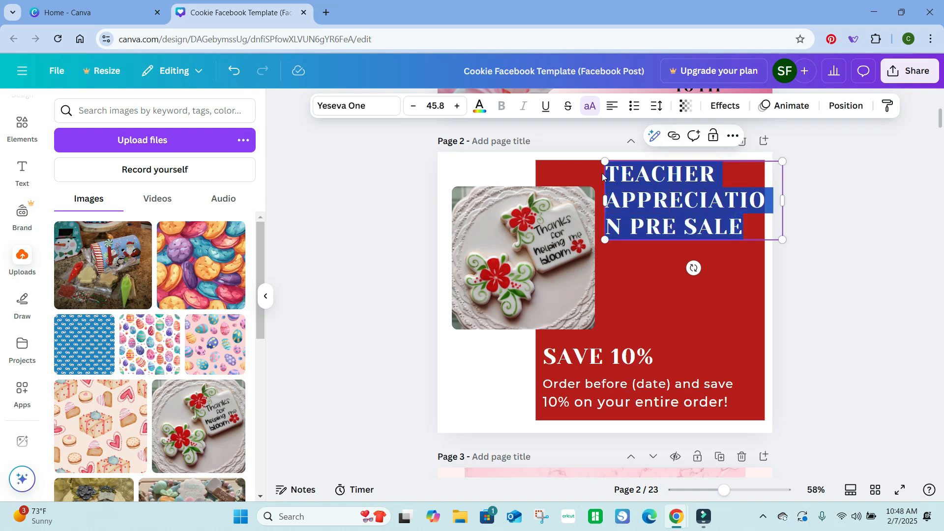
left_click(413, 106)
left_click(413, 107)
left_click(413, 107)
left_click(413, 107)
left_click(413, 107)
left_click(413, 107)
left_click(413, 107)
left_click(413, 107)
left_click(413, 107)
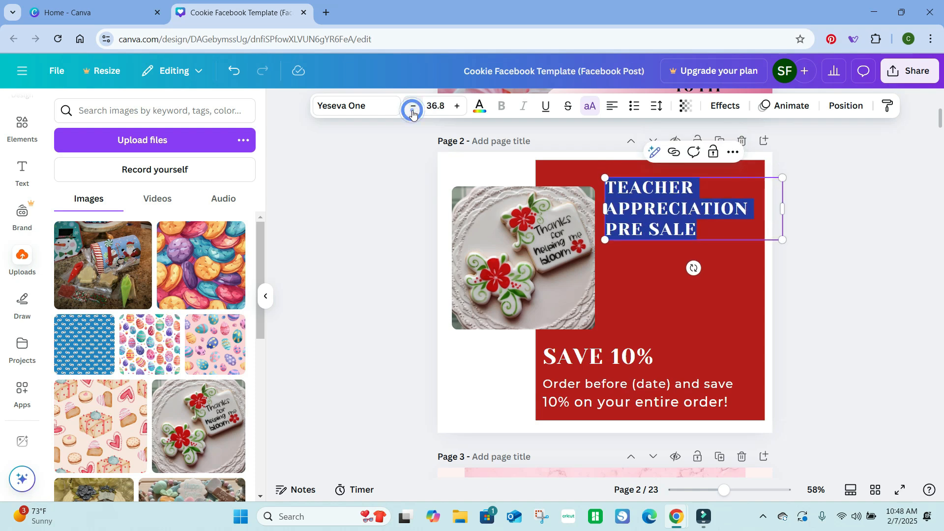
left_click(826, 229)
left_click_drag(632, 214, 628, 241)
Step: Append "STARTS TODAY" to the teacher appreciation heading and center the heading vertically beside the cookie photo
left_click(701, 257)
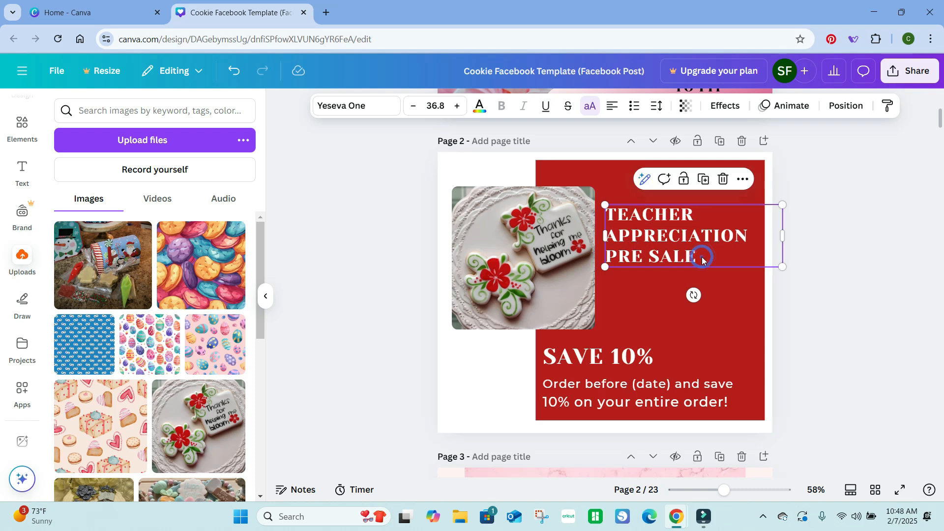
left_click(702, 257)
double_click(701, 257)
left_click(710, 257)
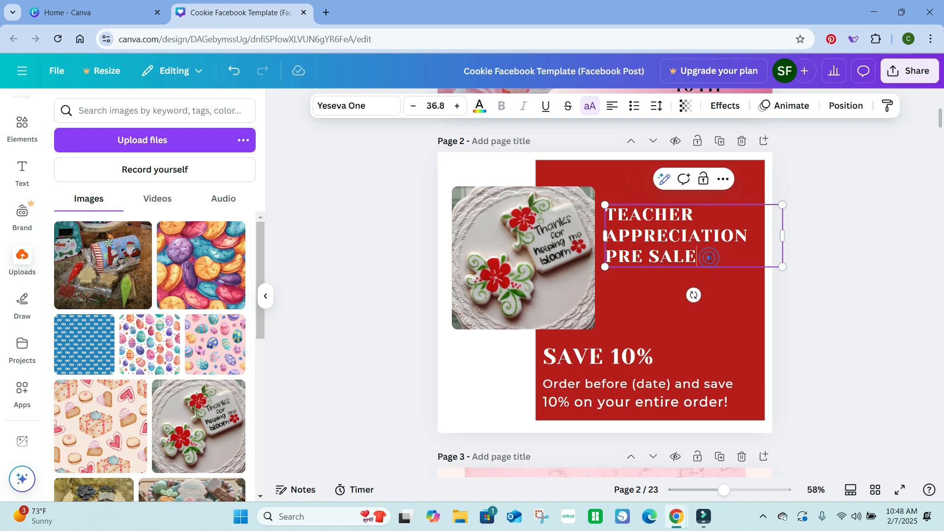
type("STARTS")
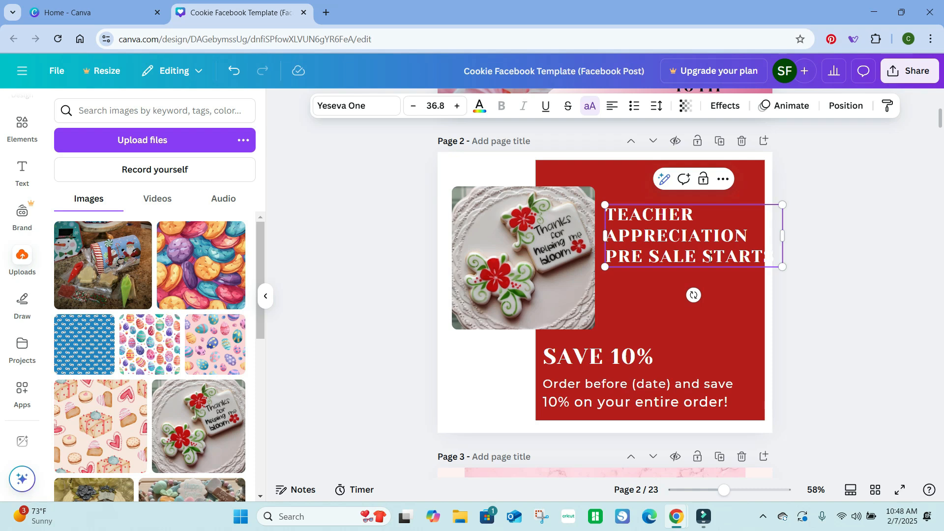
type(" TODAY")
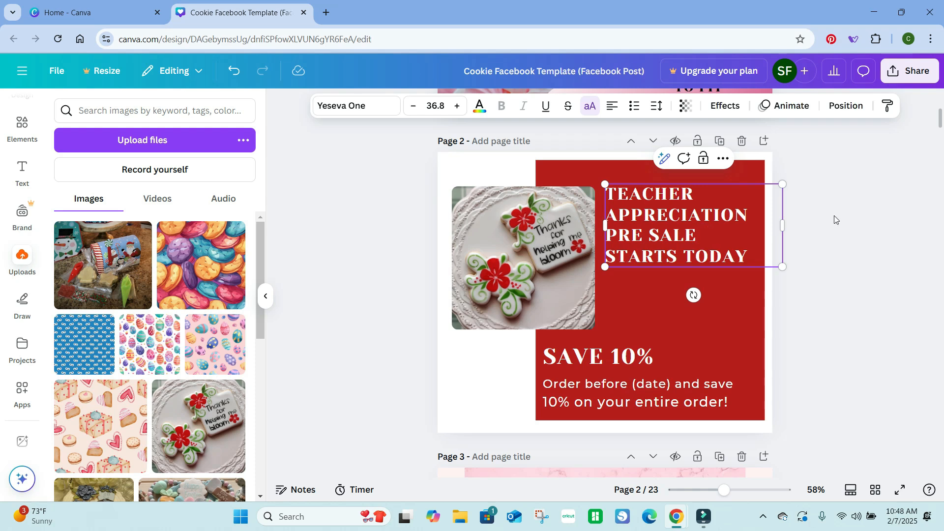
left_click(807, 212)
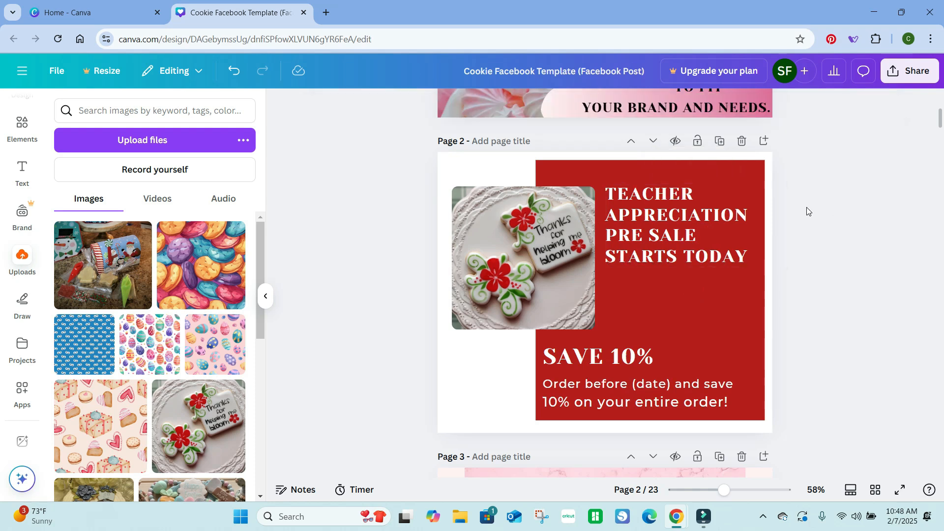
left_click_drag(662, 233, 658, 260)
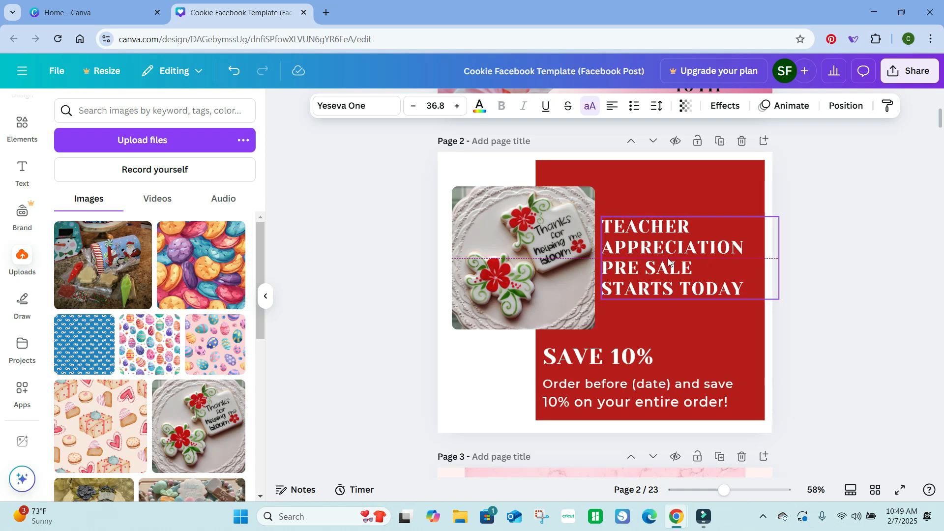
left_click(825, 232)
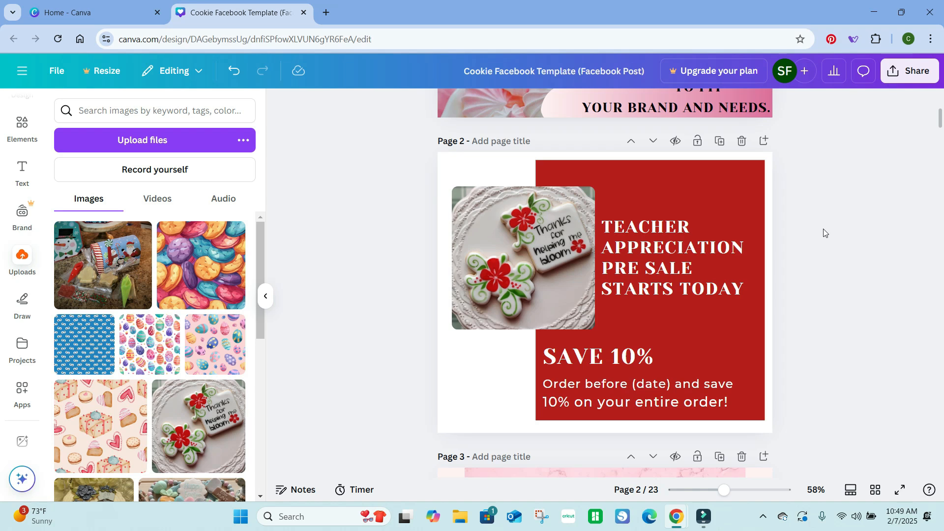
Step: Fill page 5's background picture frame with the uploaded pink Easter egg pattern
scroll(823, 228, "down", 3)
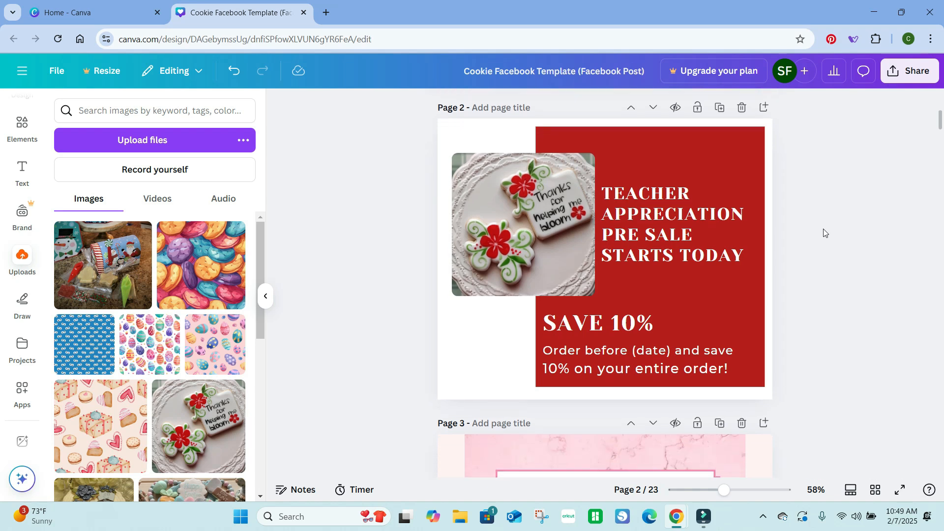
scroll(825, 232, "down", 1)
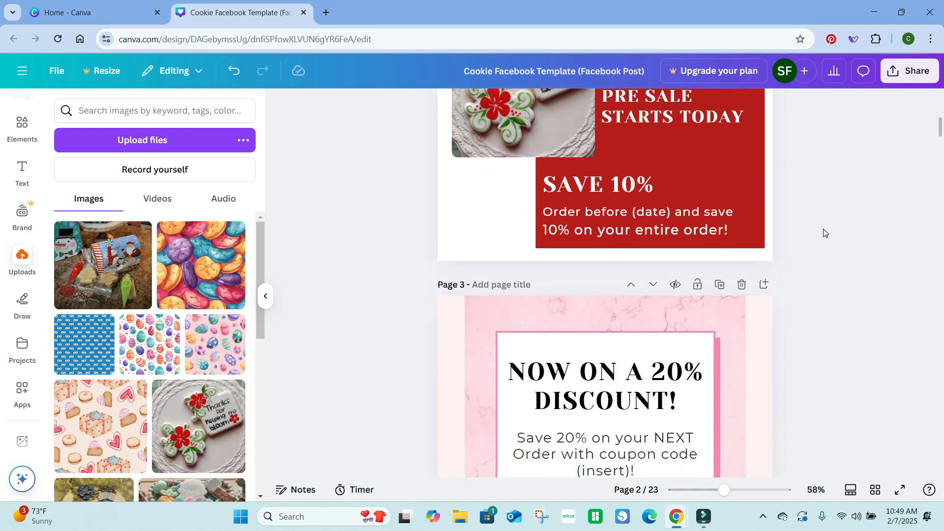
scroll(825, 233, "down", 1)
scroll(823, 233, "down", 5)
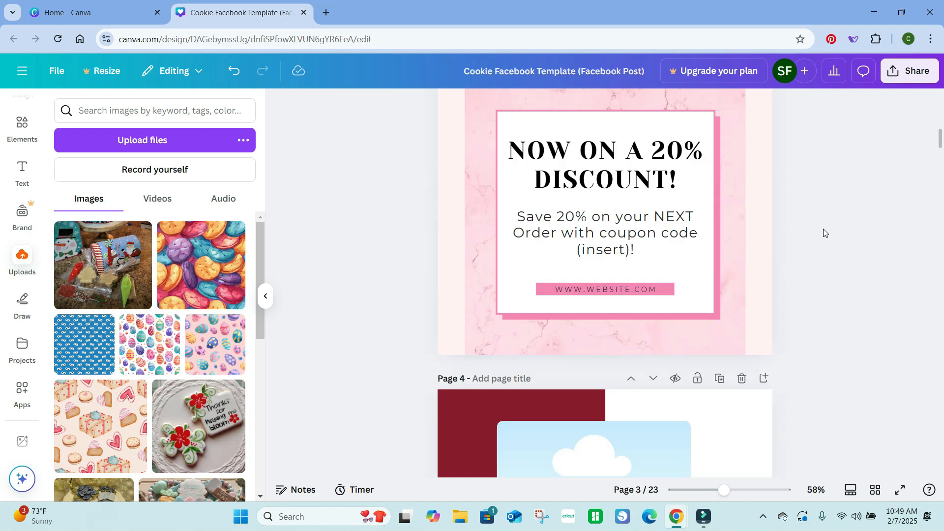
scroll(823, 233, "down", 4)
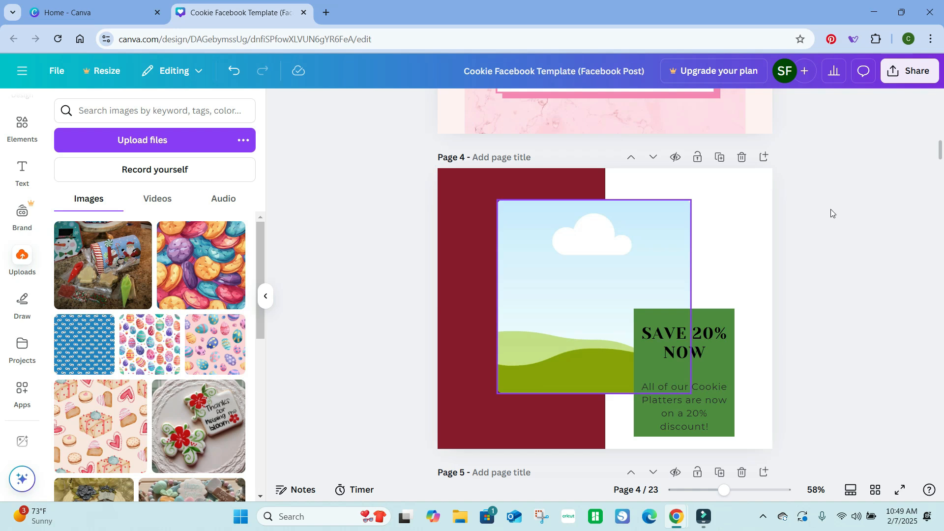
scroll(831, 210, "down", 3)
scroll(816, 256, "down", 4)
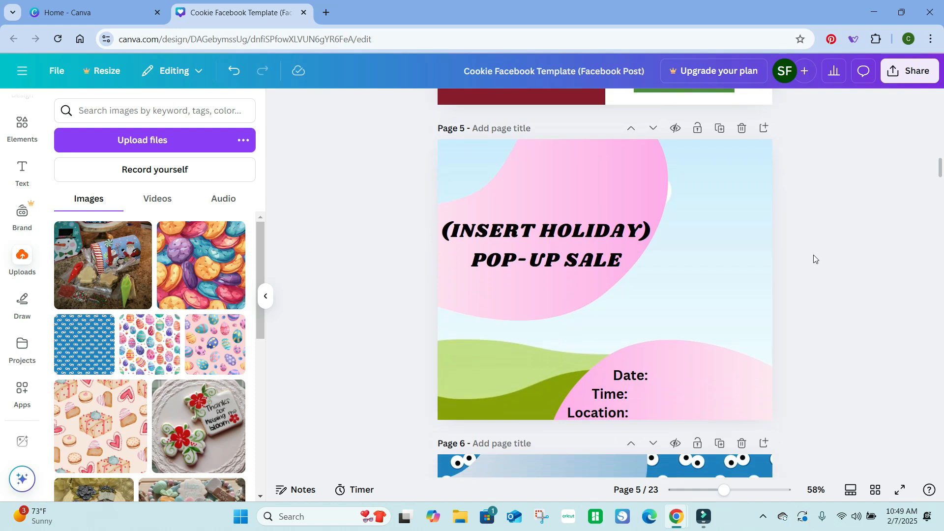
left_click(729, 229)
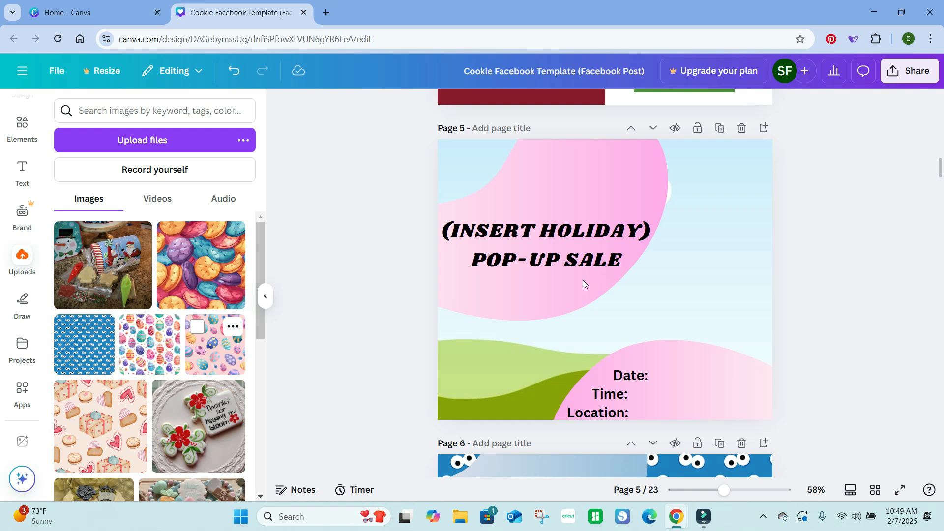
left_click_drag(671, 294, 669, 286)
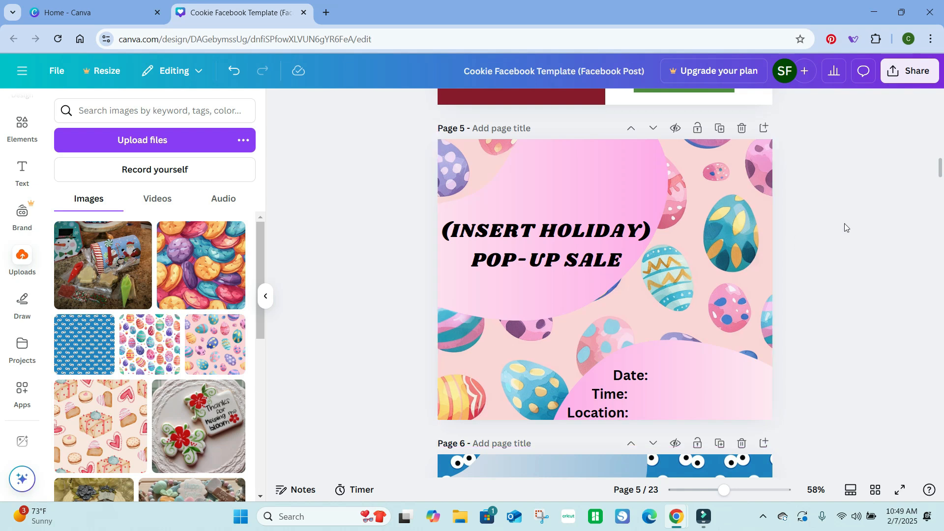
Step: Replace "(INSERT HOLIDAY)" in page 5's pop-up sale heading with "EASTER"
left_click(539, 235)
left_click(540, 234)
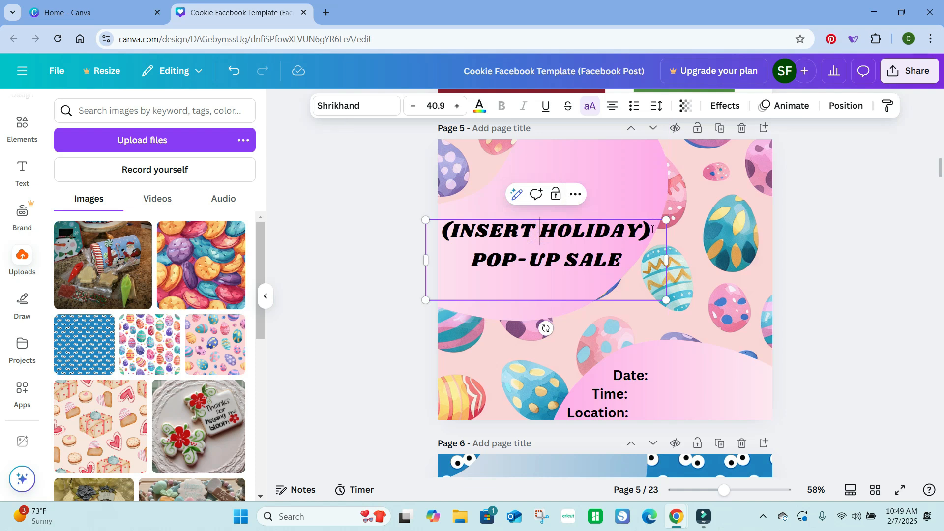
left_click_drag(652, 229, 444, 231)
type("EASTER")
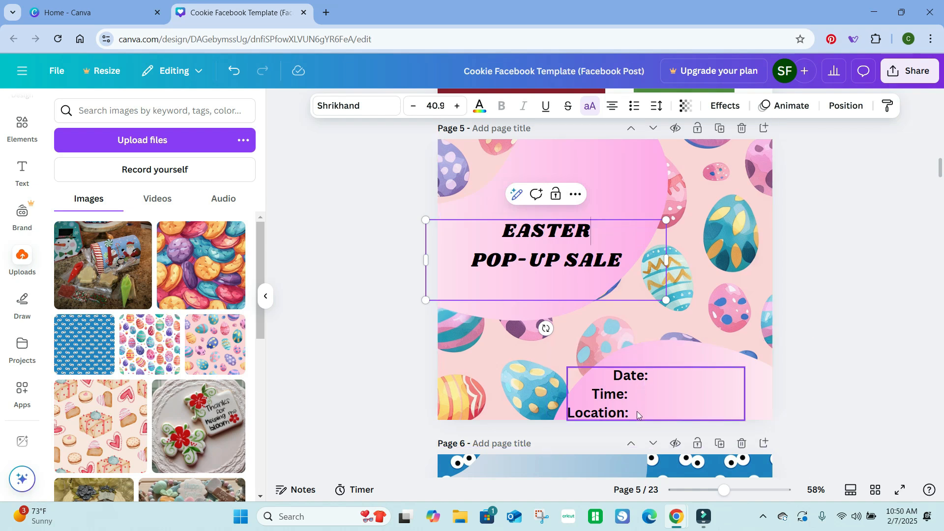
left_click(861, 236)
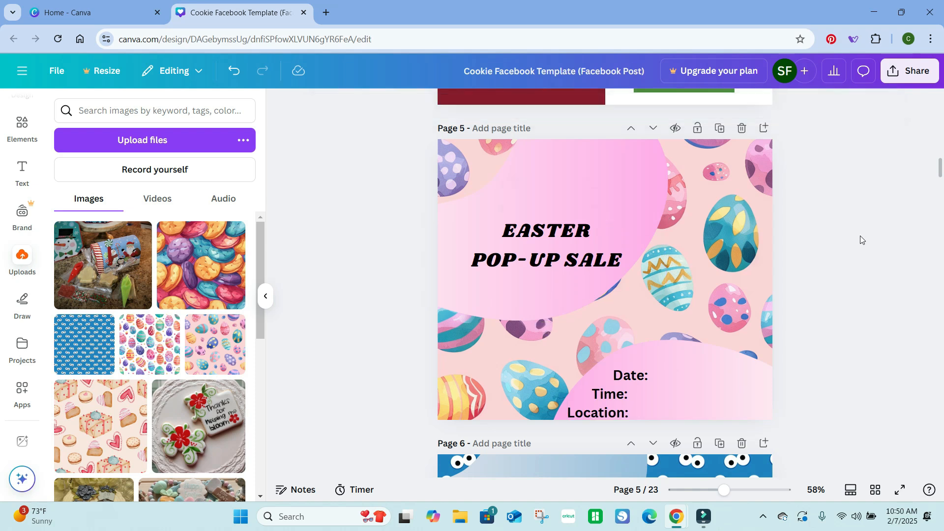
Step: Clear the googly-eye pattern from page 6's Father's Day picture frame, and undo the removal
scroll(860, 239, "down", 3)
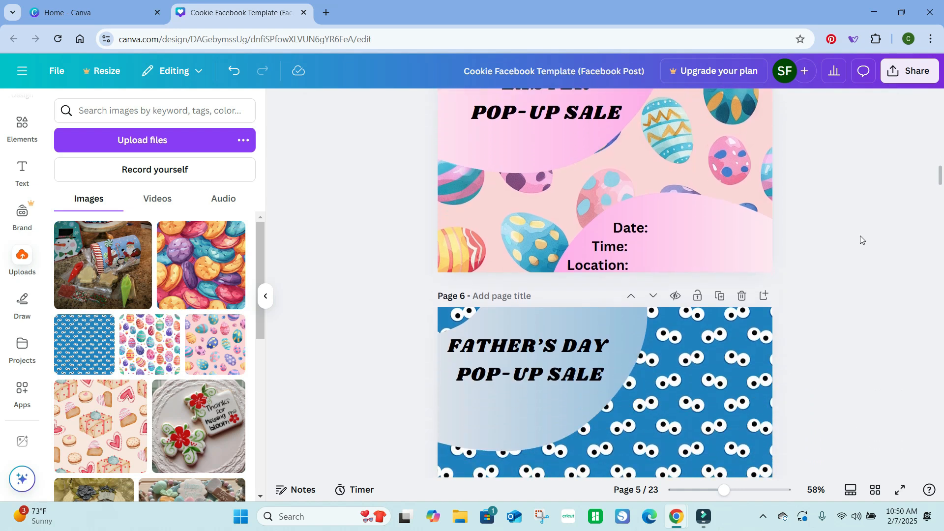
scroll(860, 239, "down", 3)
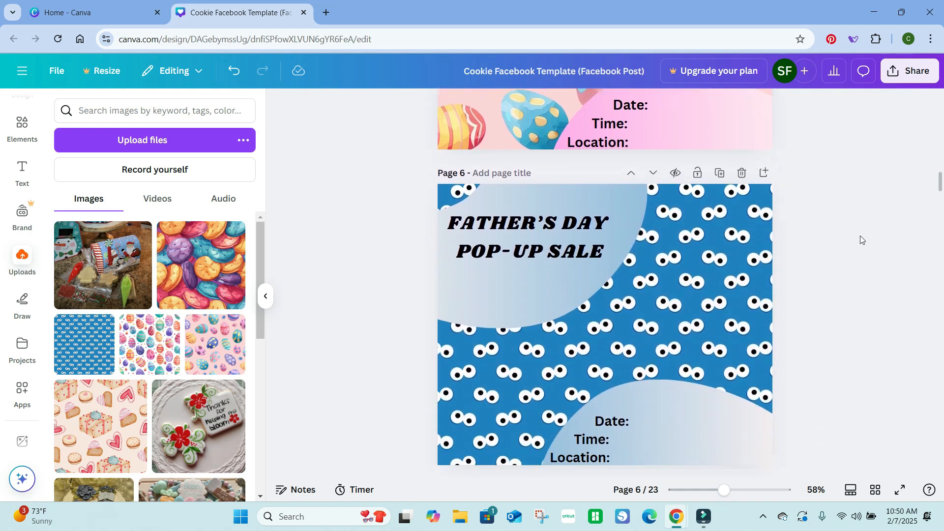
scroll(860, 235, "down", 1)
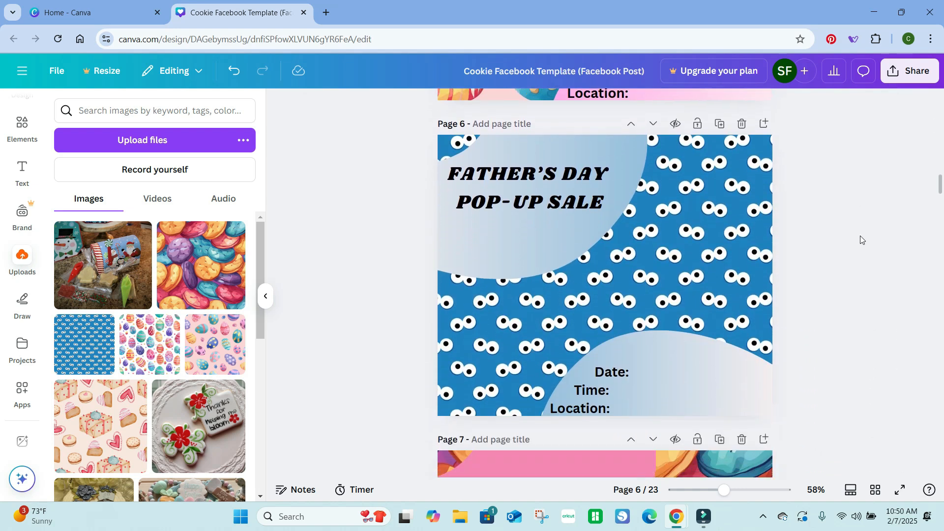
left_click(669, 238)
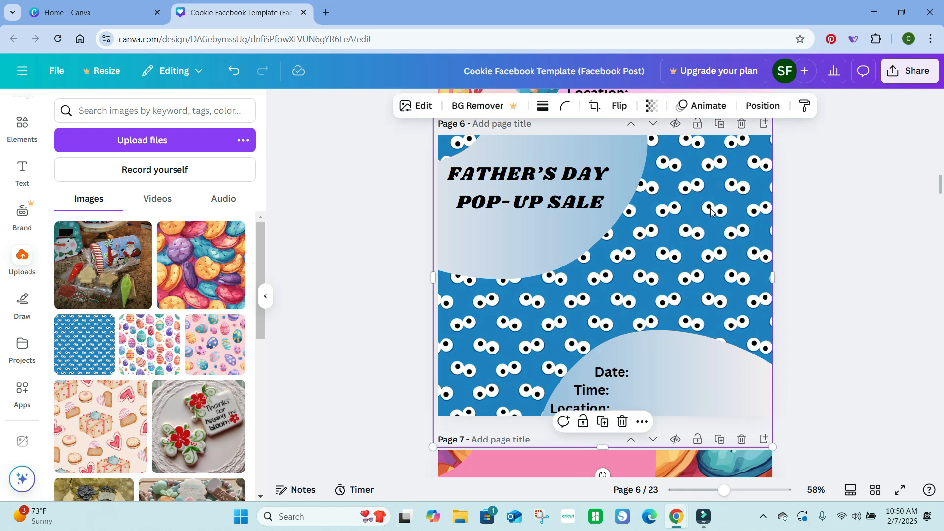
key("Delete")
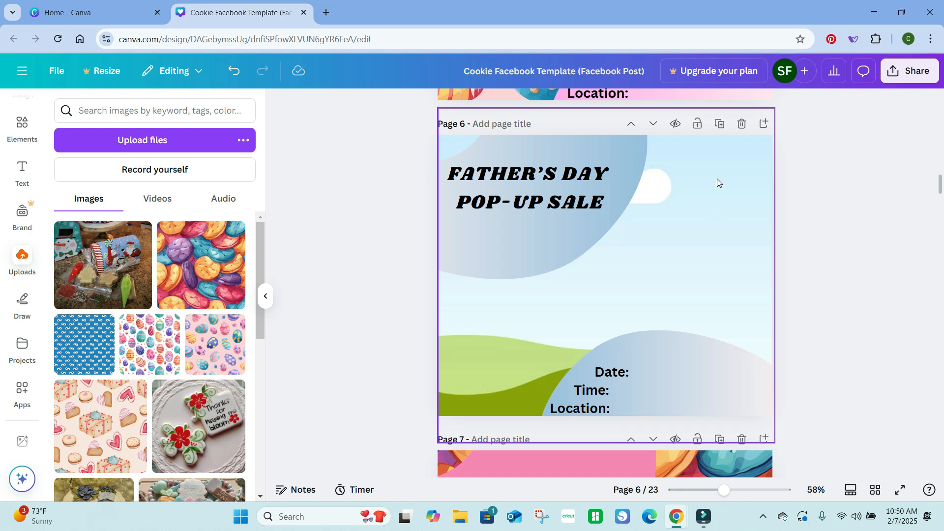
left_click(232, 73)
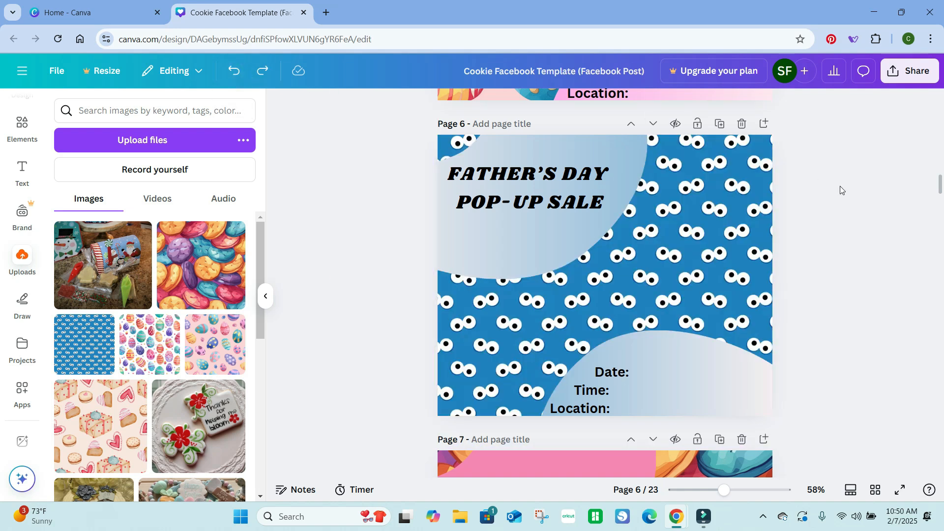
Step: Review the Mother's Day, Valentine and Easter sale designs on pages 7 to 9
scroll(840, 190, "down", 3)
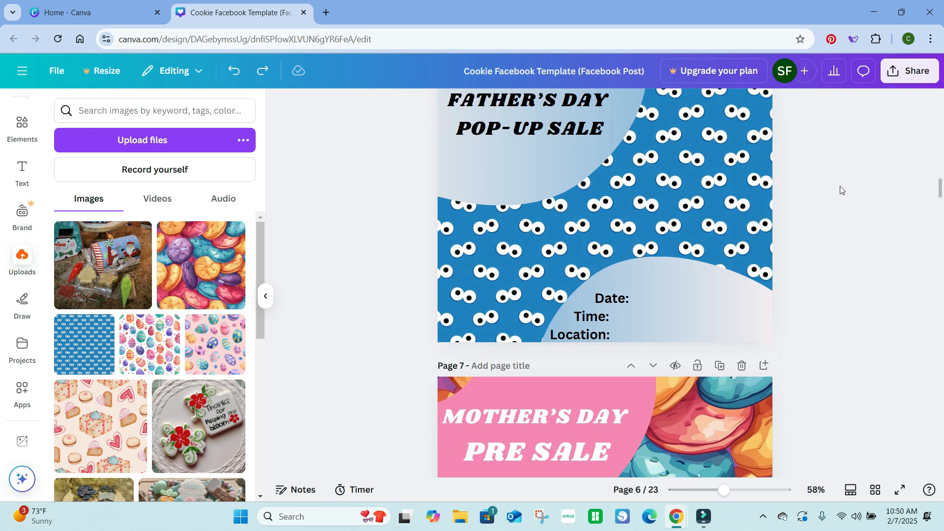
scroll(841, 190, "down", 7)
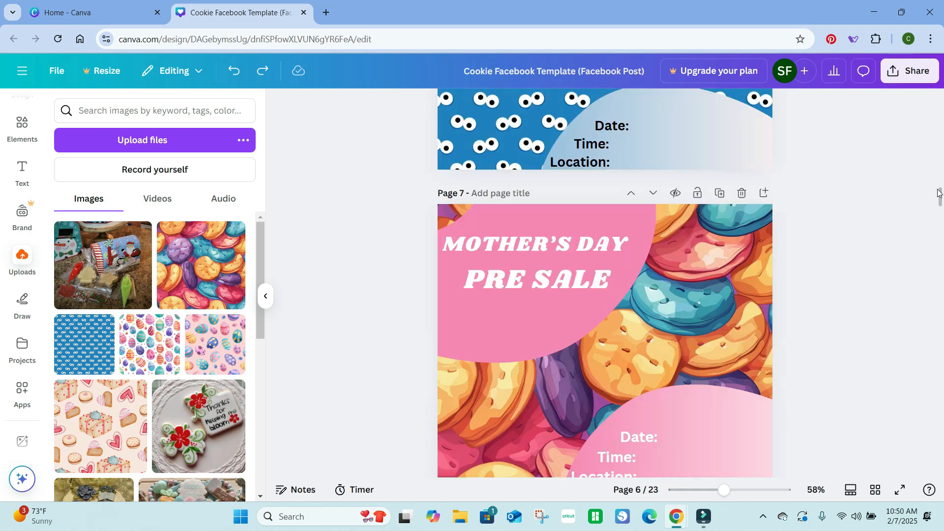
scroll(880, 190, "down", 3)
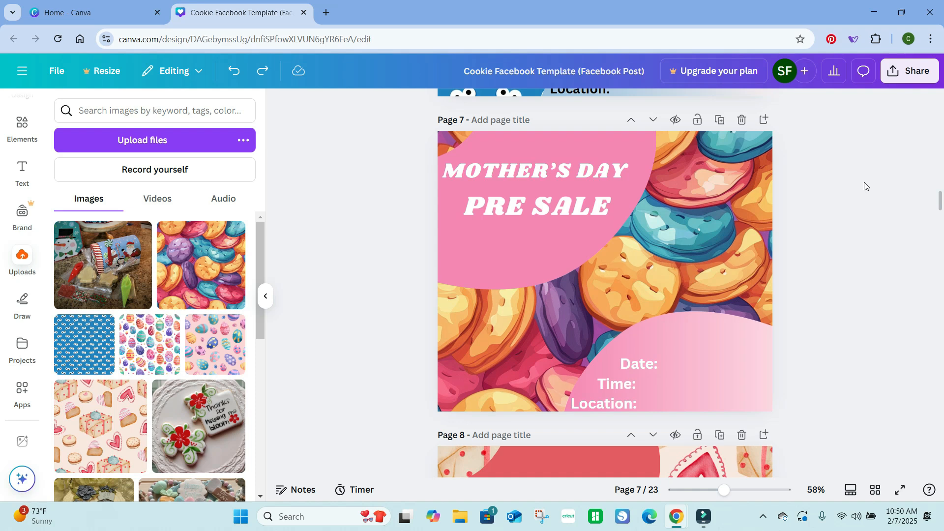
scroll(864, 183, "down", 3)
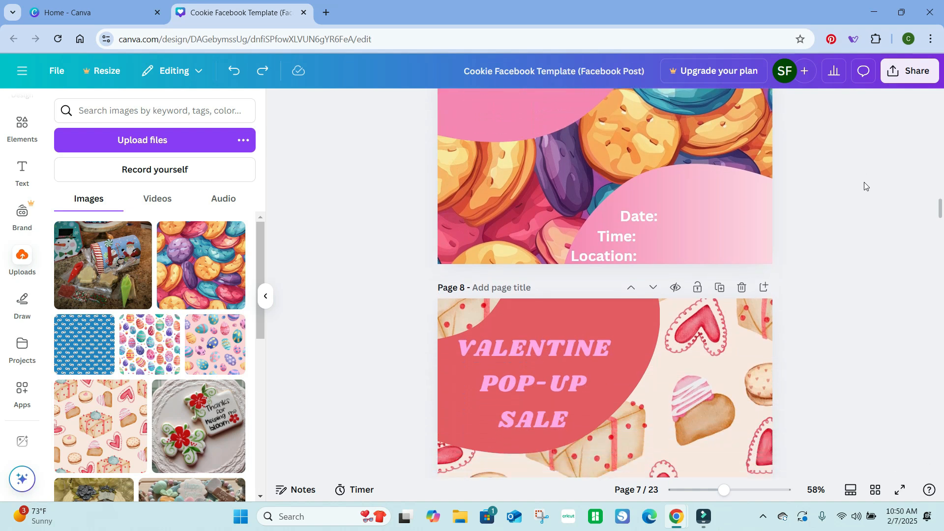
scroll(865, 186, "down", 3)
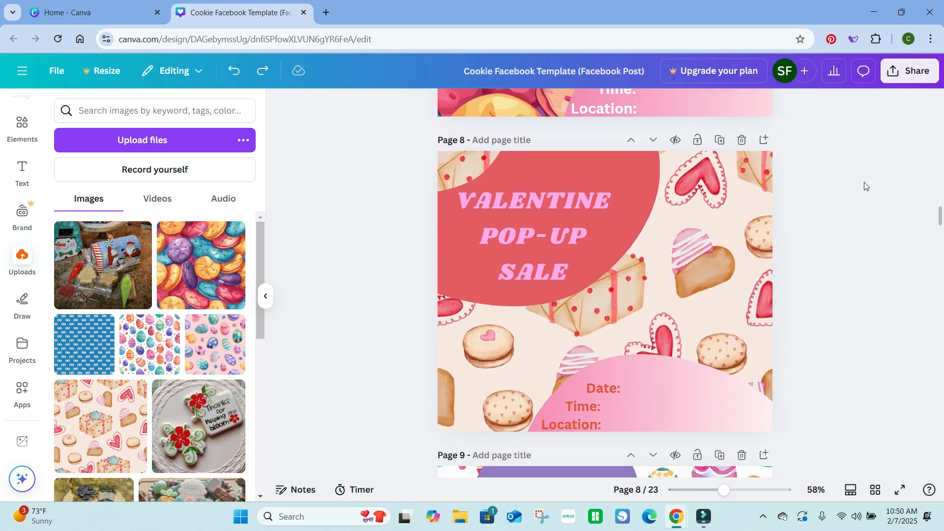
scroll(865, 186, "down", 4)
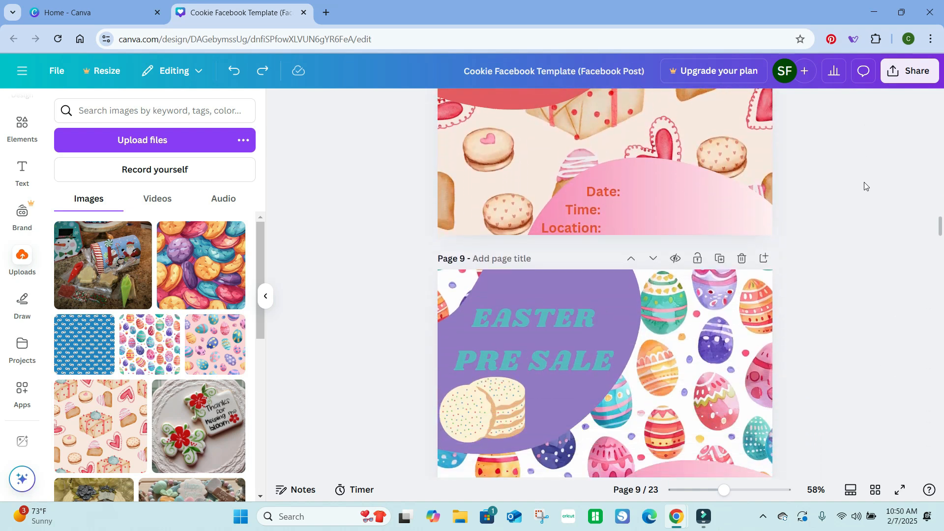
scroll(864, 182, "down", 3)
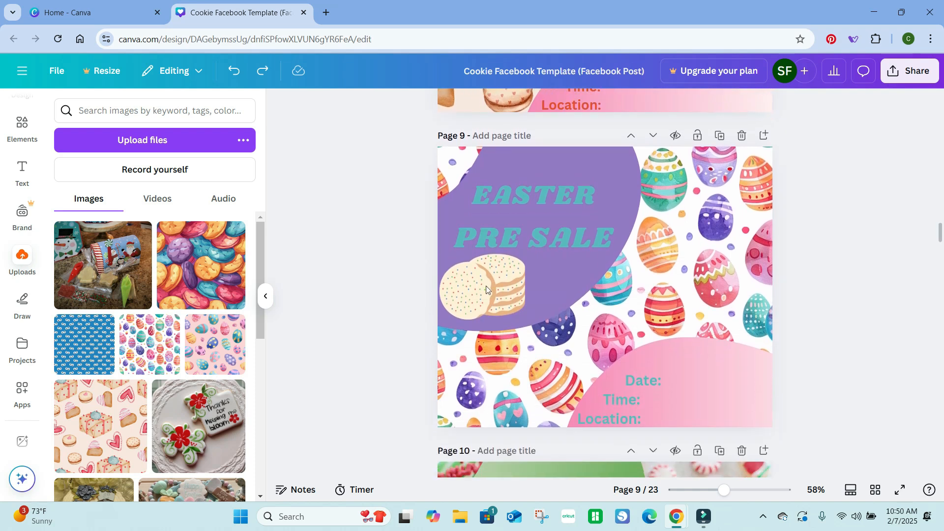
Step: Select page 9's cookie illustration and browse the elements library for alternative cookie graphics
left_click(485, 285)
left_click(479, 259)
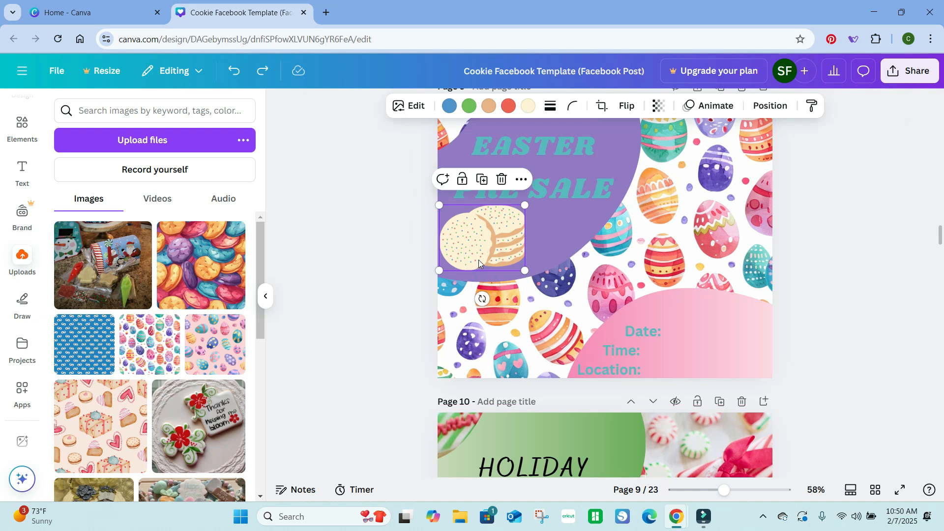
left_click(14, 138)
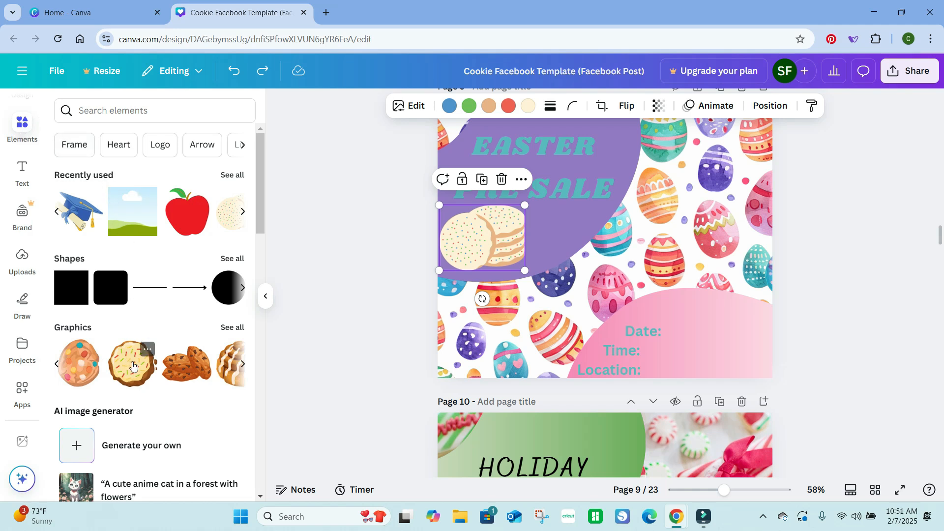
left_click(243, 366)
left_click(242, 366)
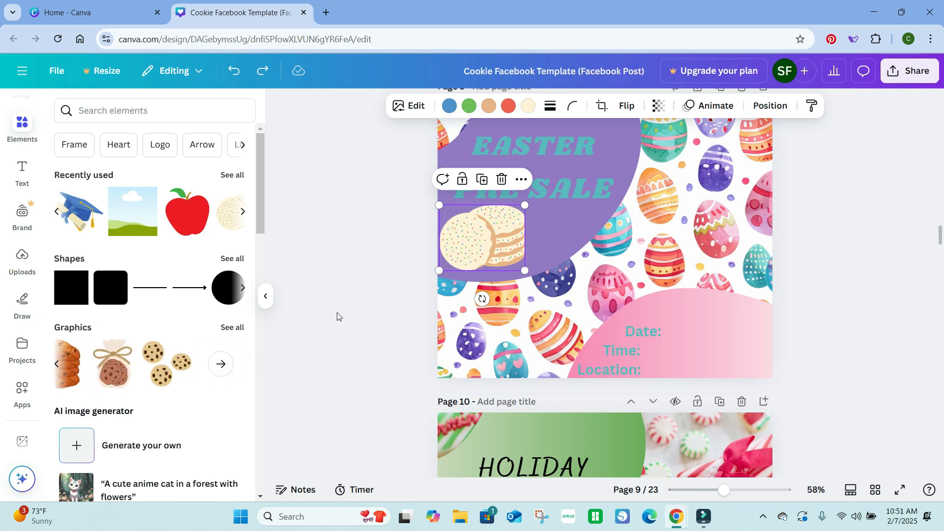
left_click(356, 293)
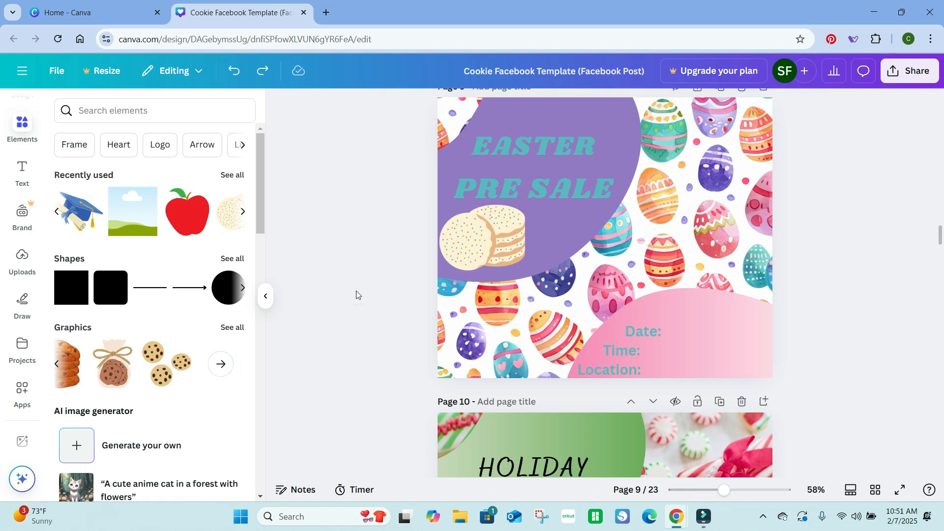
Step: Clear both Christmas photos from page 12's picture frames, and undo both removals
scroll(356, 295, "down", 5)
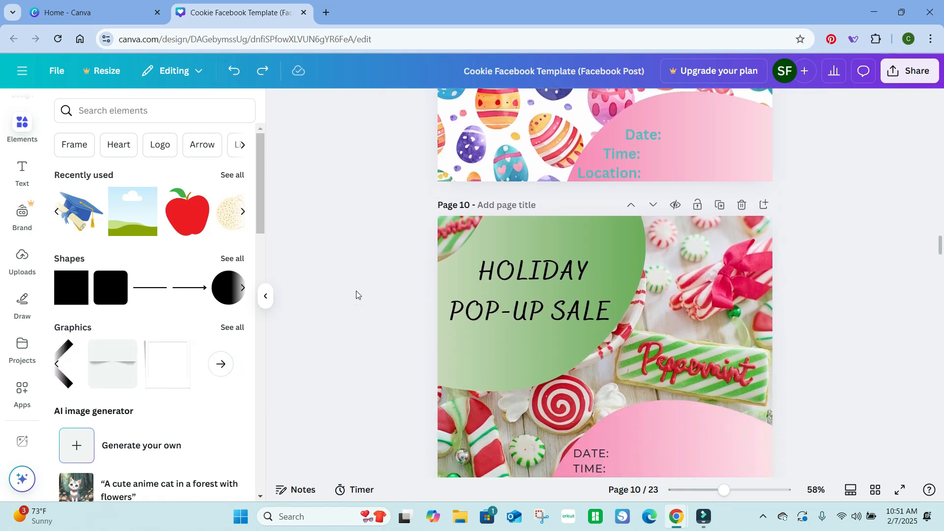
scroll(357, 295, "down", 2)
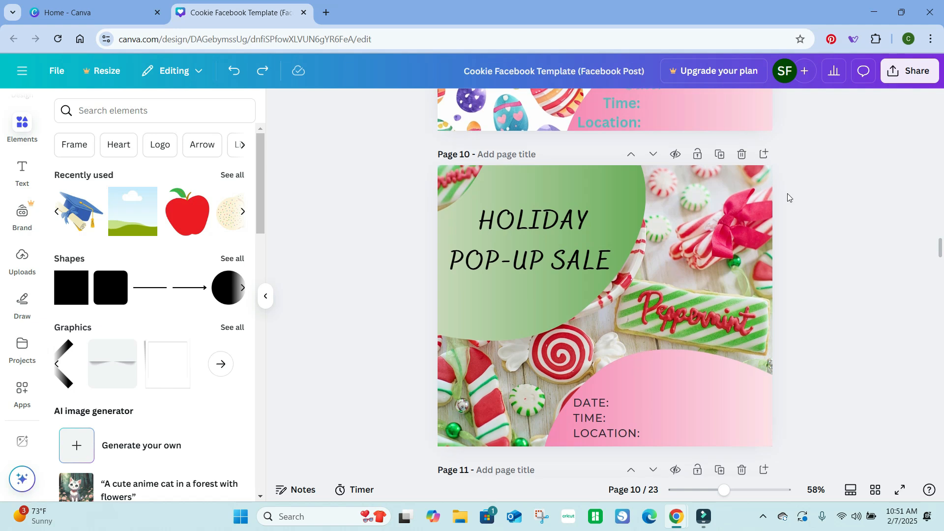
scroll(787, 194, "down", 3)
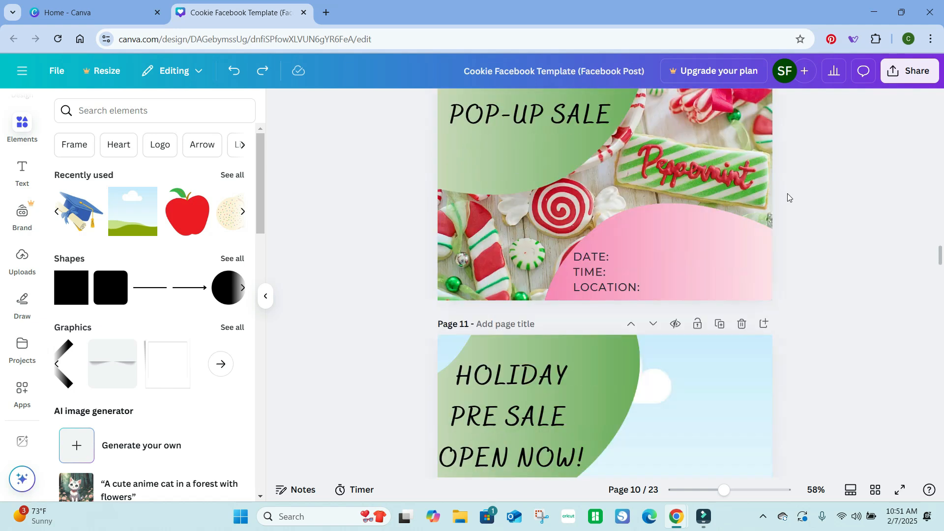
scroll(787, 198, "down", 3)
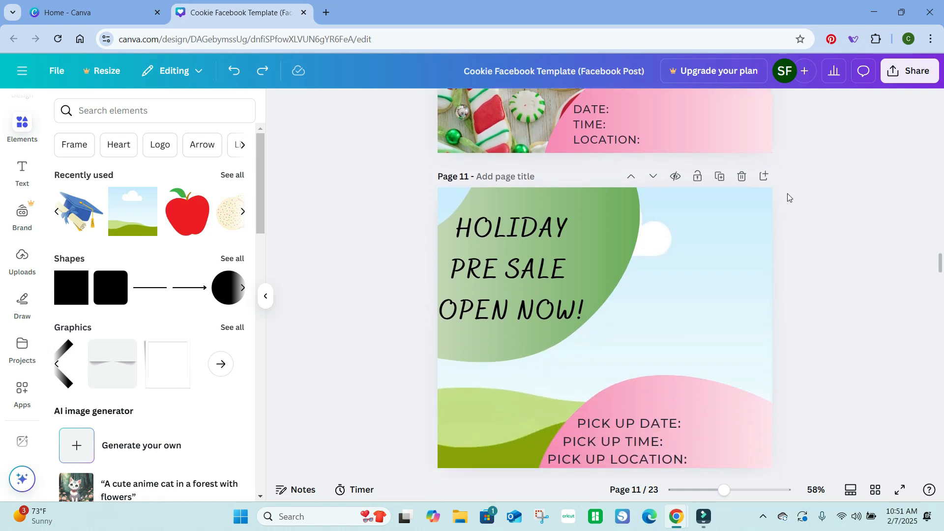
scroll(787, 198, "down", 5)
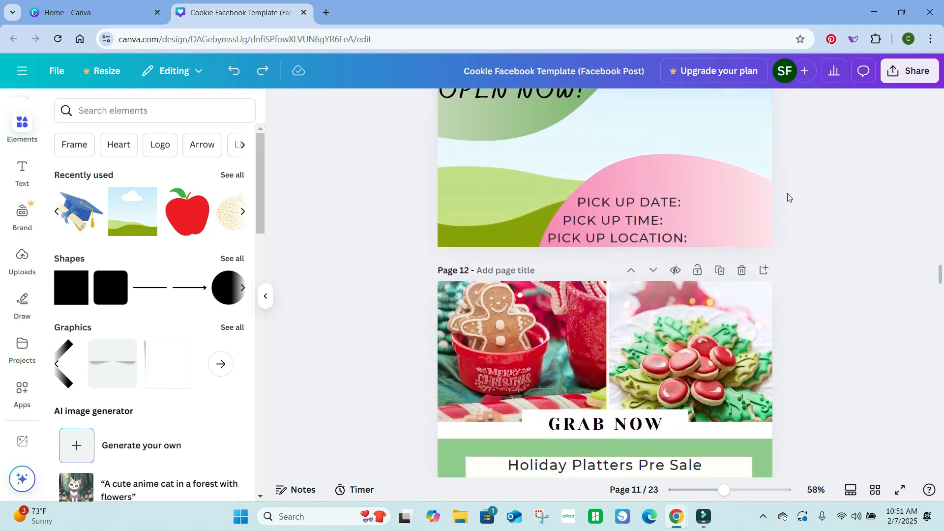
scroll(788, 197, "down", 3)
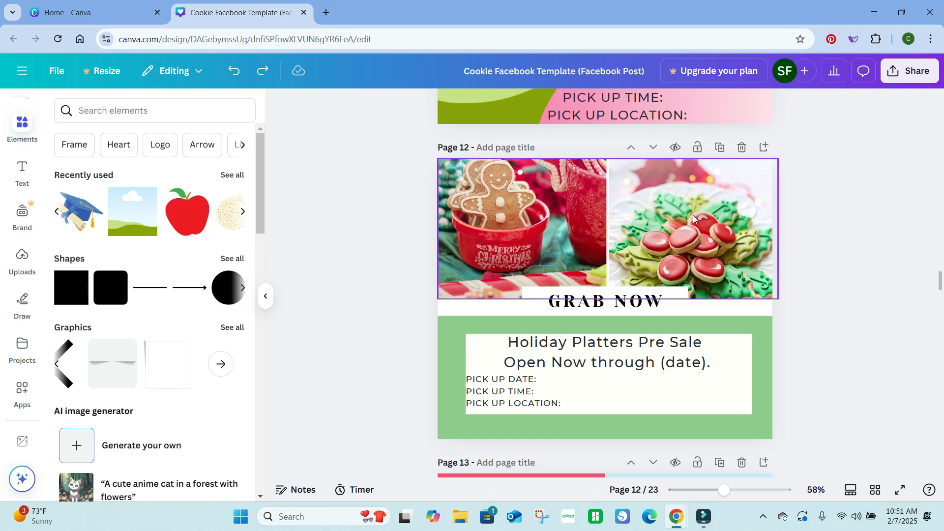
left_click(693, 218)
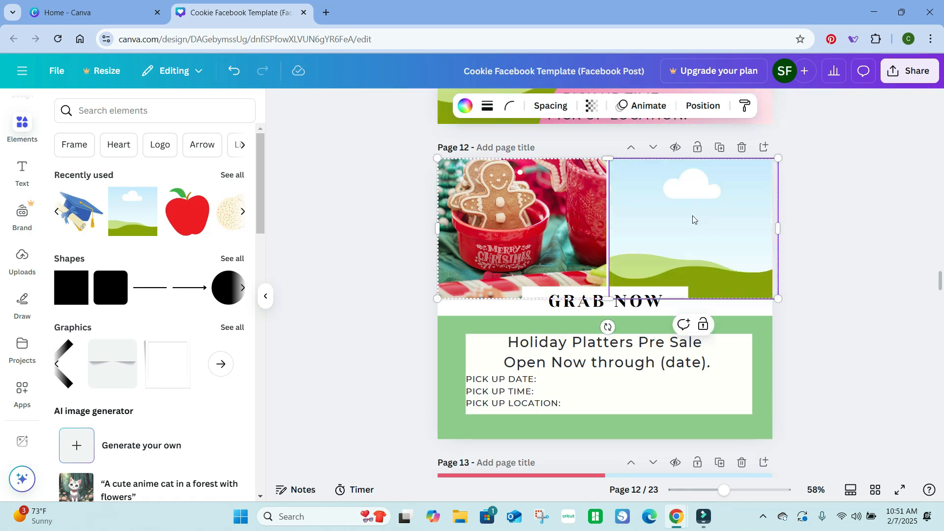
left_click(557, 223)
key("Delete")
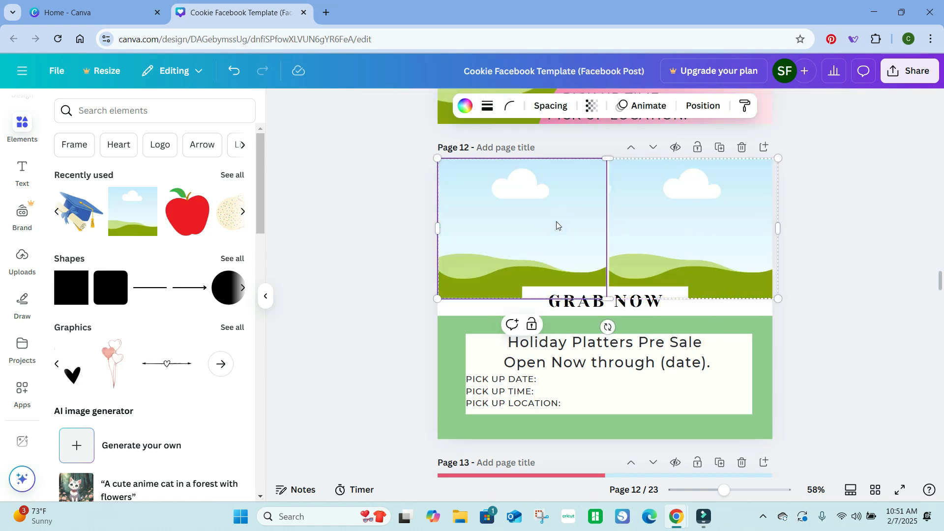
left_click(235, 71)
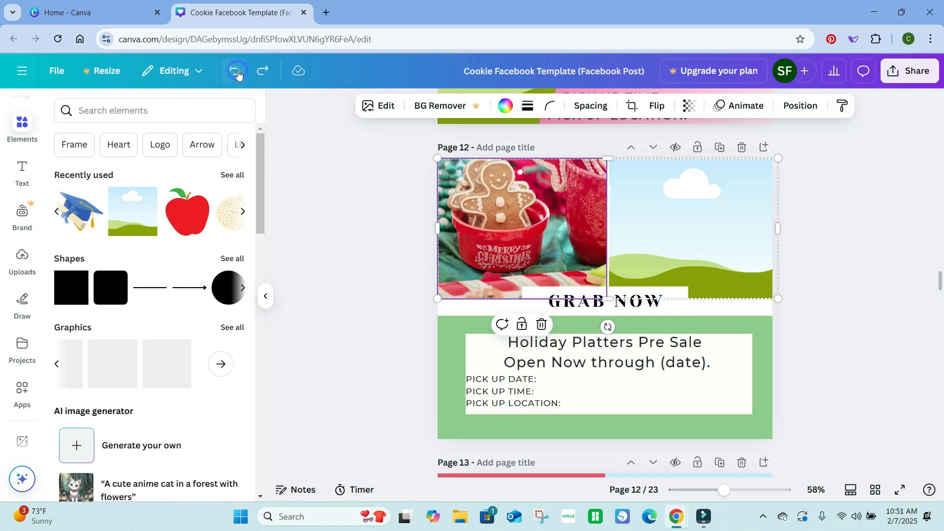
left_click(236, 72)
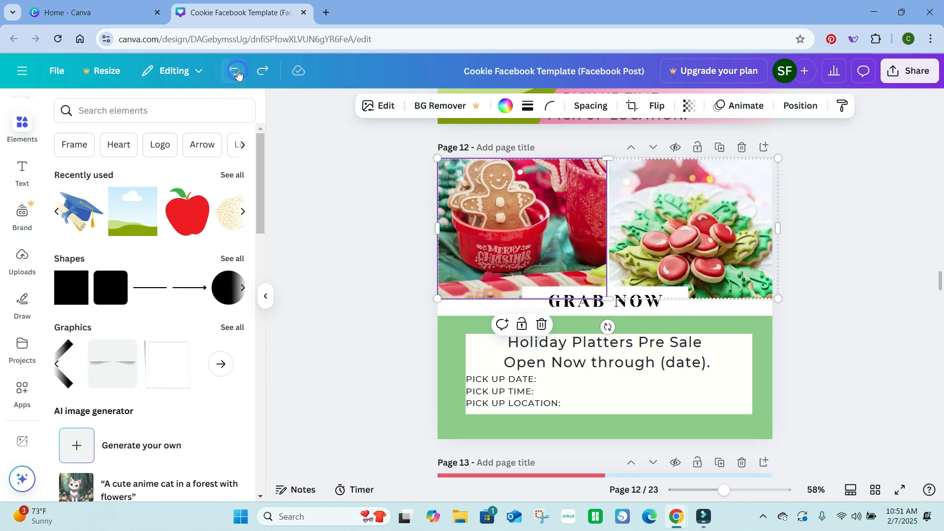
left_click(372, 323)
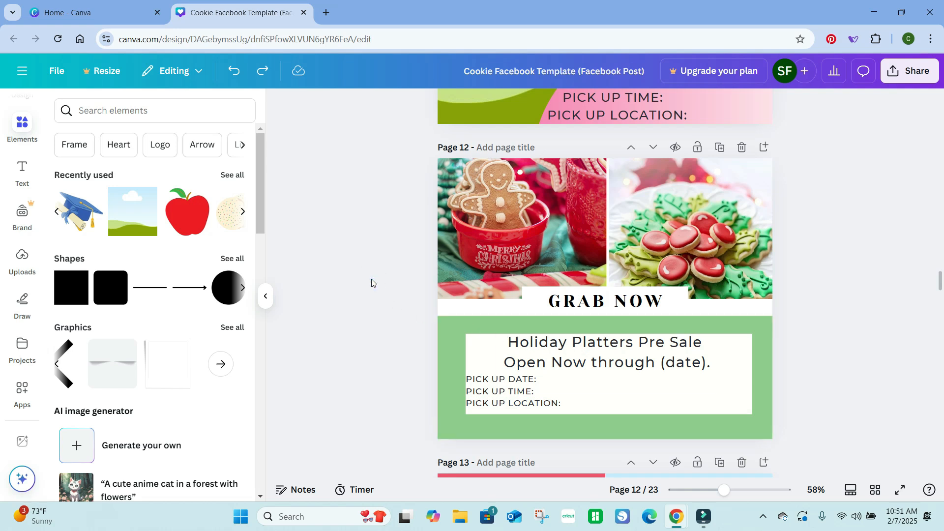
Step: Review the love, teacher appreciation, DIY cookie kit and graduation designs on pages 13 to 16
scroll(371, 280, "down", 2)
scroll(371, 282, "down", 3)
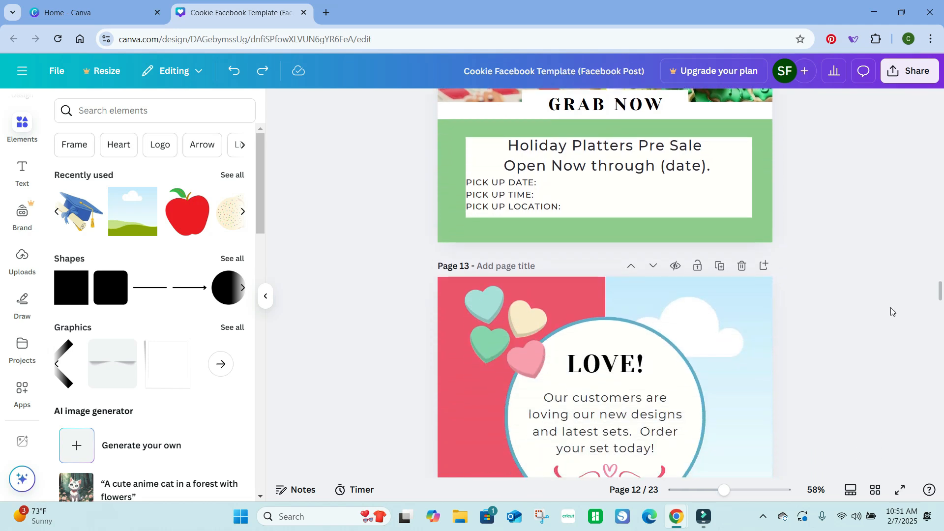
scroll(854, 341, "down", 3)
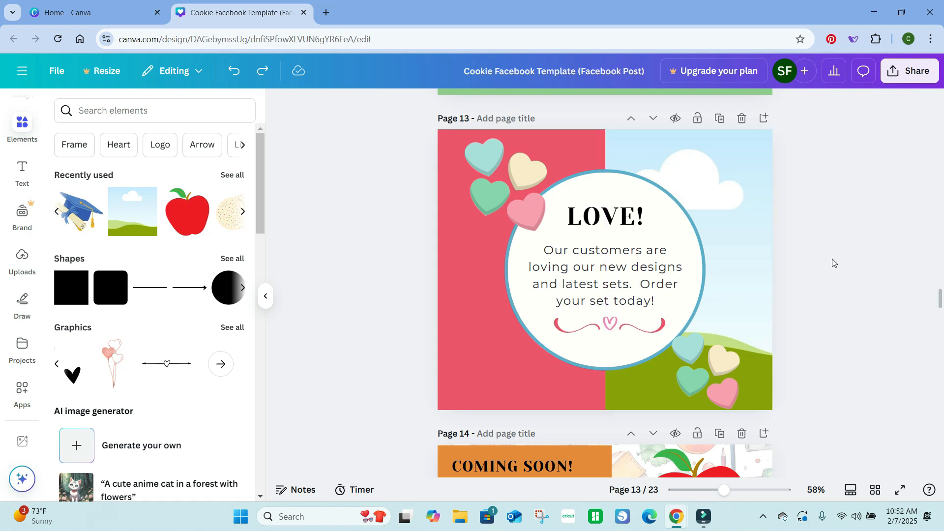
scroll(832, 258, "down", 5)
scroll(832, 258, "down", 1)
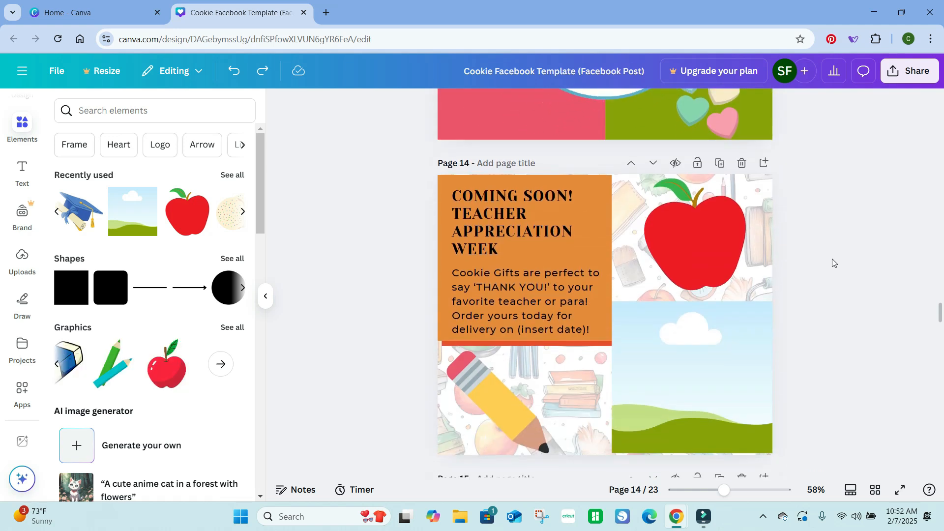
scroll(832, 263, "down", 1)
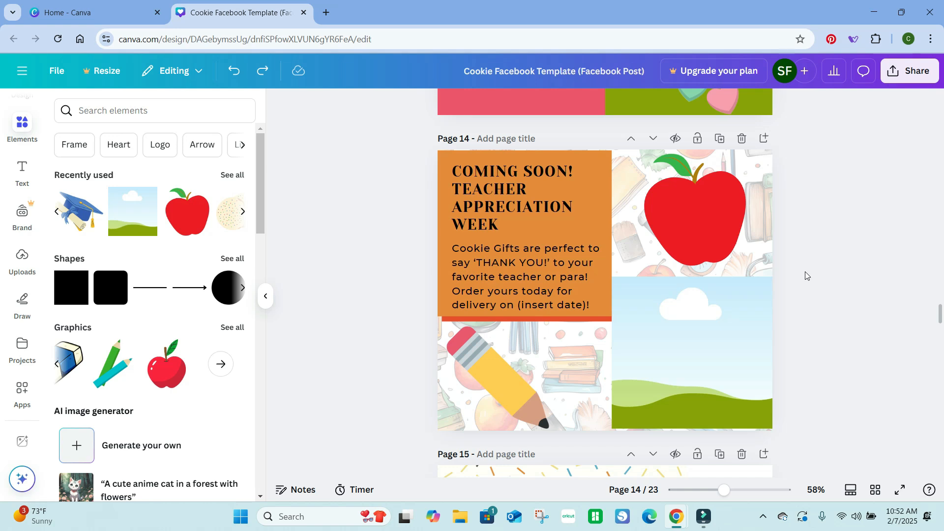
scroll(806, 275, "down", 6)
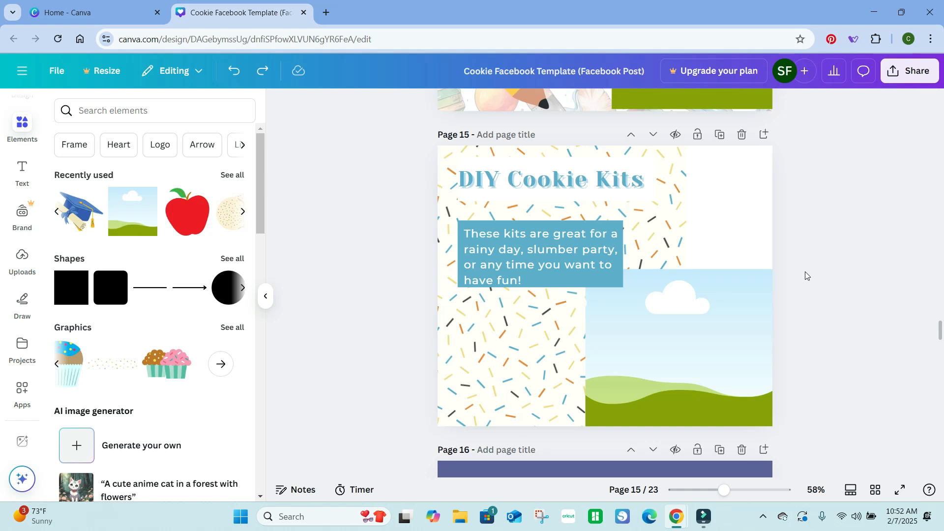
scroll(806, 276, "down", 2)
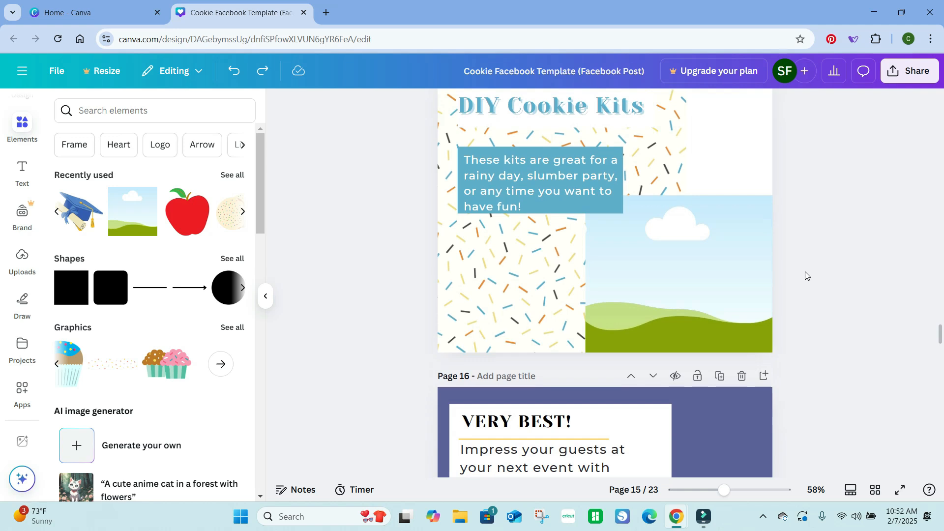
scroll(806, 275, "down", 5)
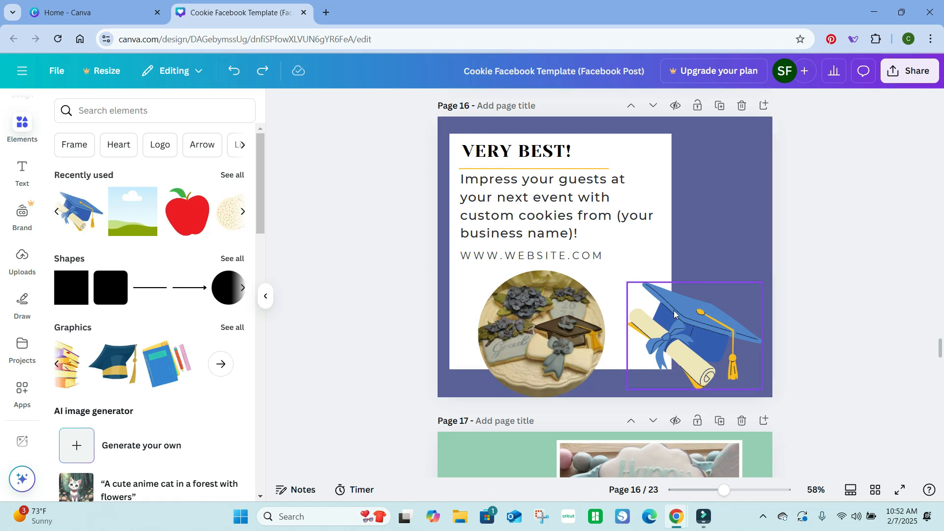
Step: Replace the graduation cap and diploma graphic on page 16 with the recently used red apple graphic
left_click(682, 334)
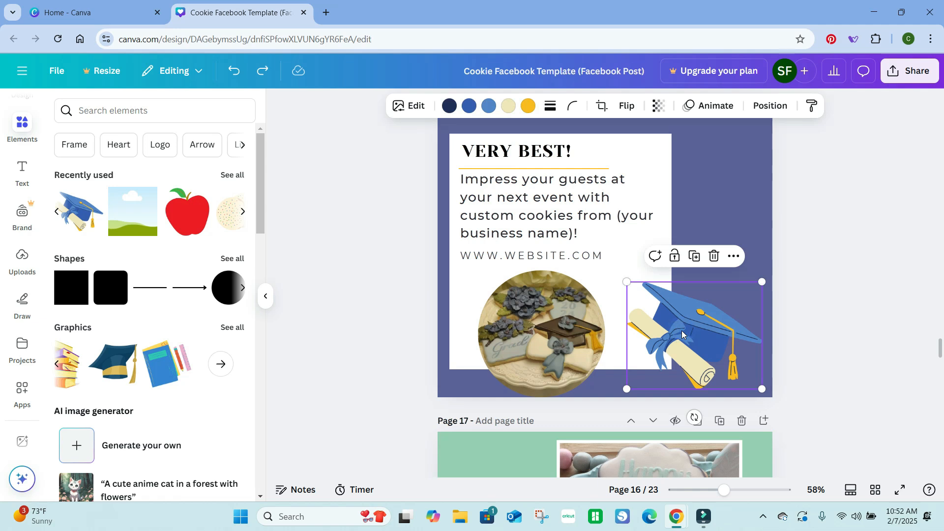
key("Delete")
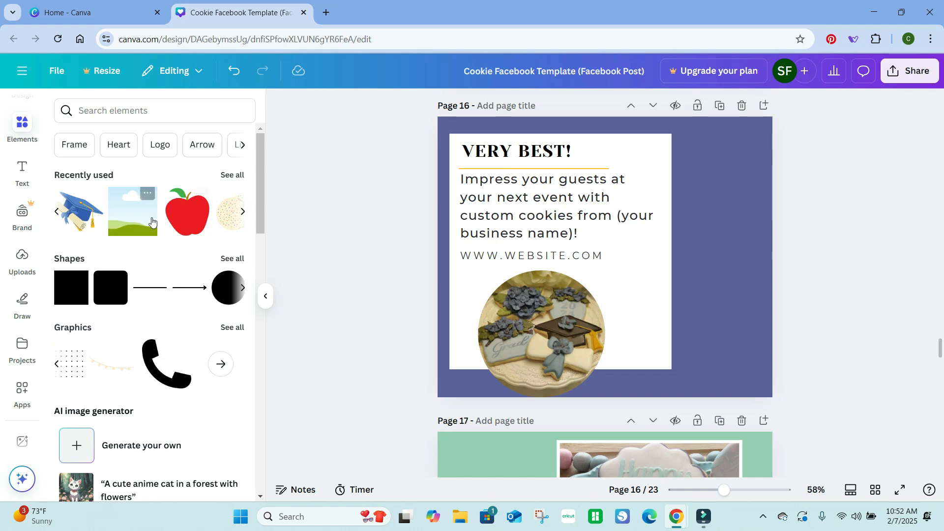
left_click_drag(187, 211, 663, 304)
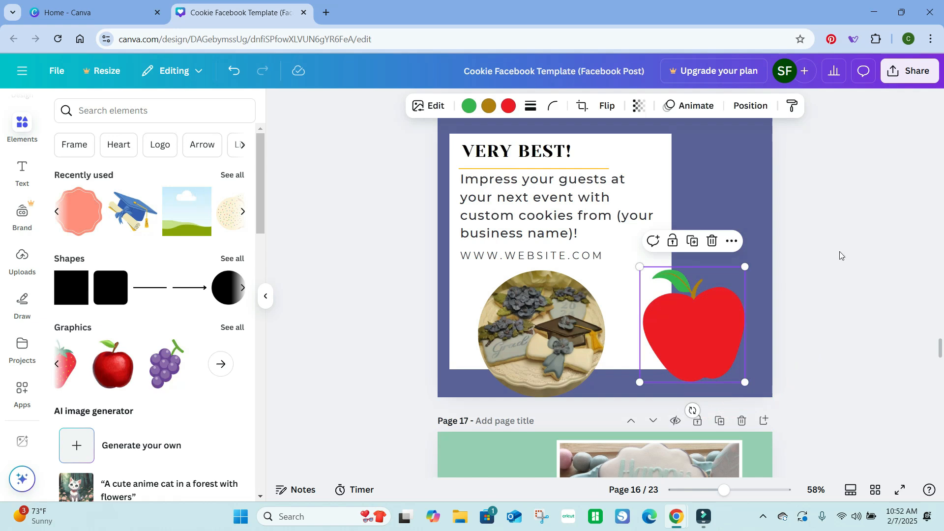
Step: Review the new design, DIY party kits and save 10% designs on pages 17 to 19
scroll(839, 255, "down", 5)
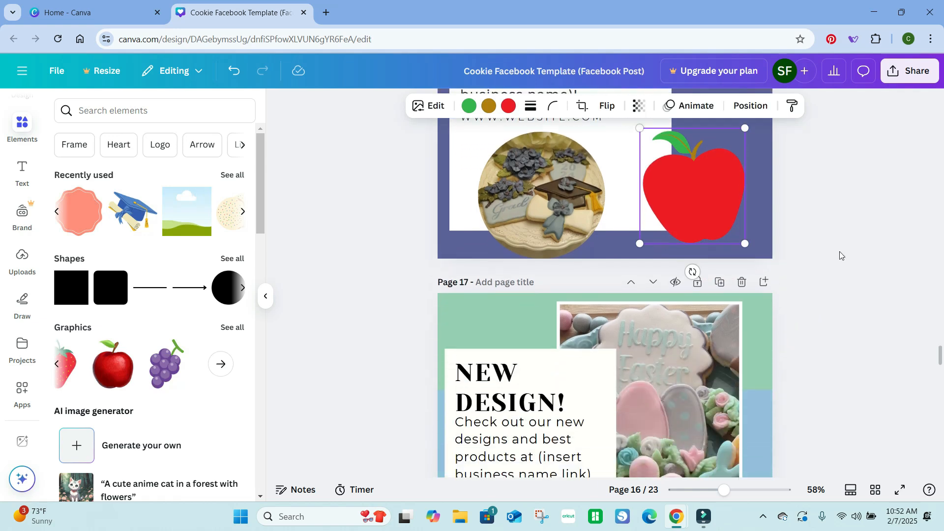
scroll(840, 255, "down", 3)
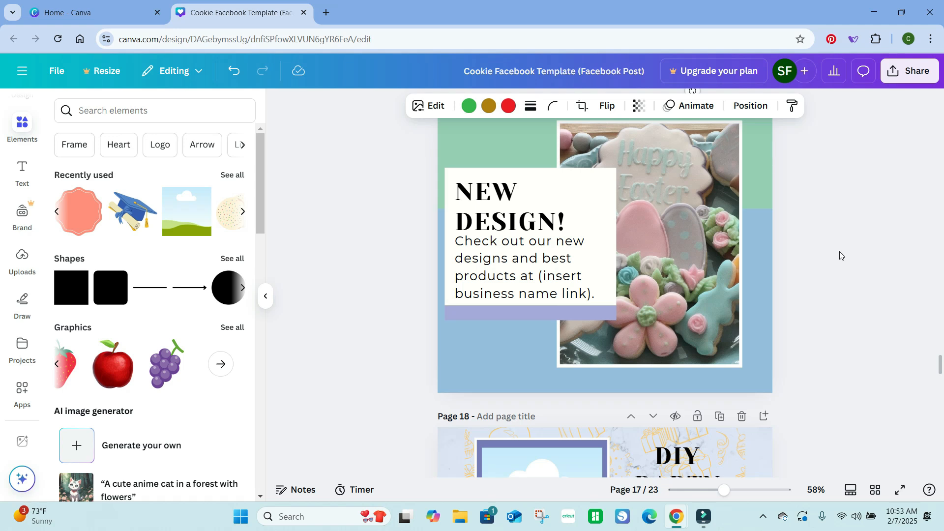
scroll(840, 255, "down", 4)
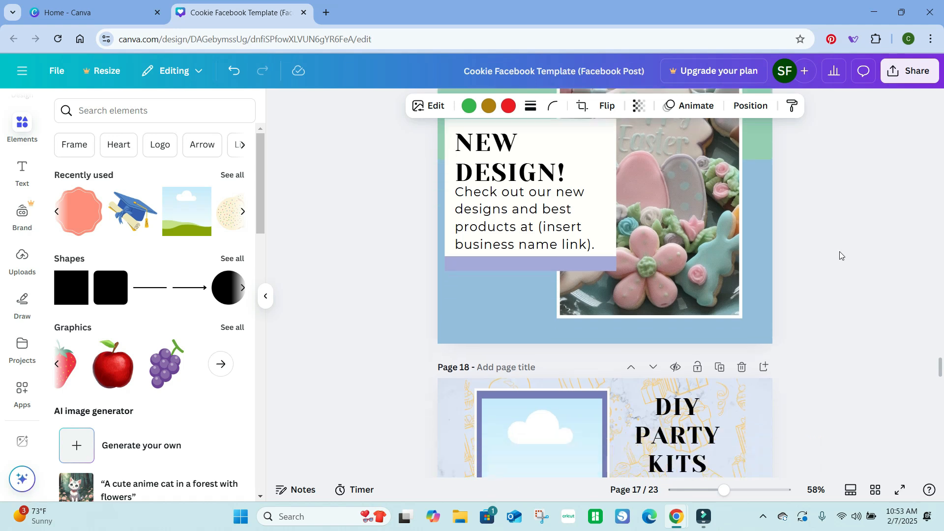
scroll(840, 255, "down", 3)
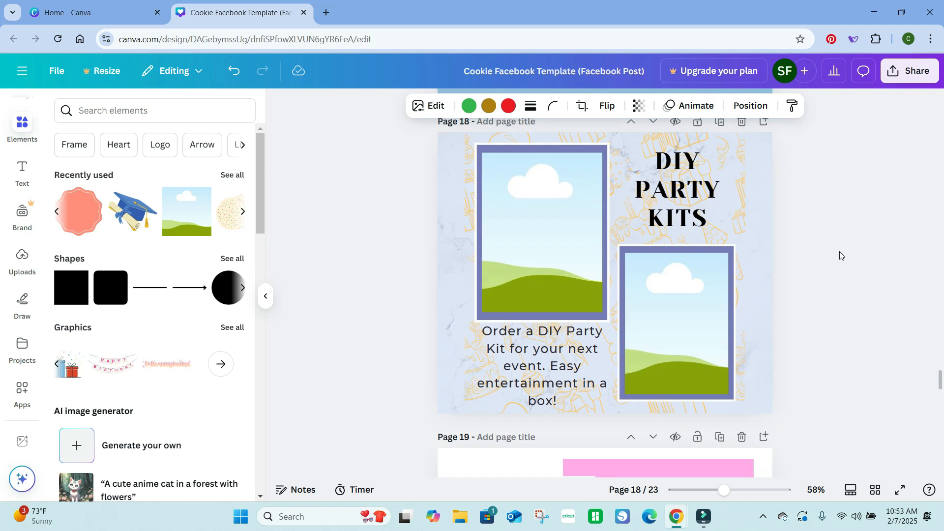
left_click(736, 211)
left_click(833, 222)
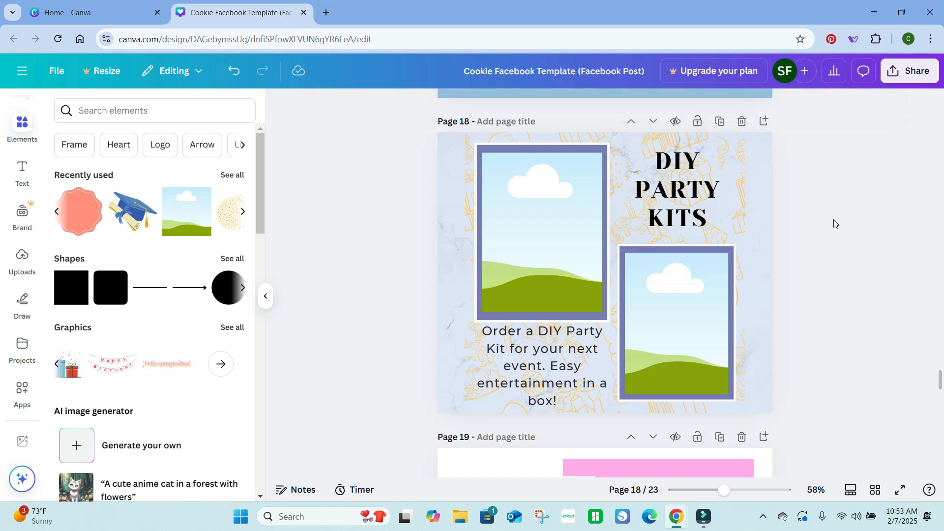
scroll(833, 220, "down", 5)
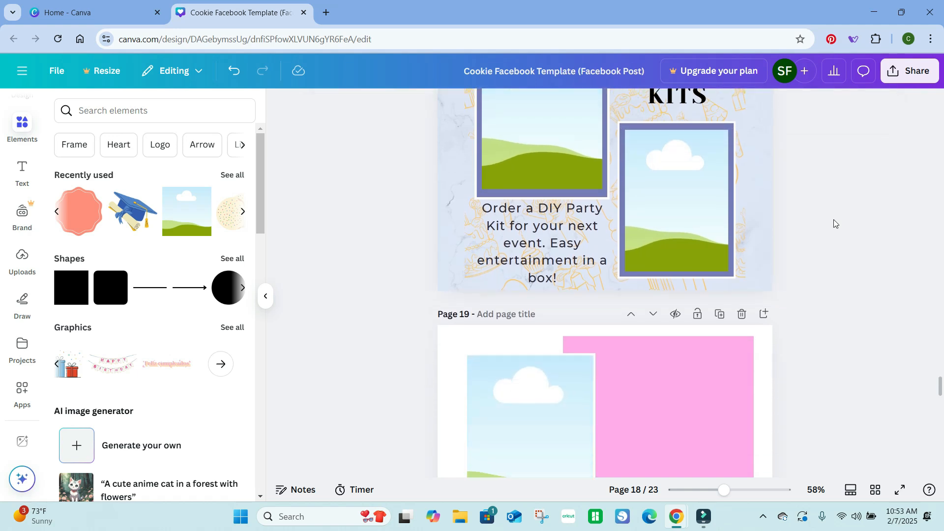
scroll(834, 224, "down", 3)
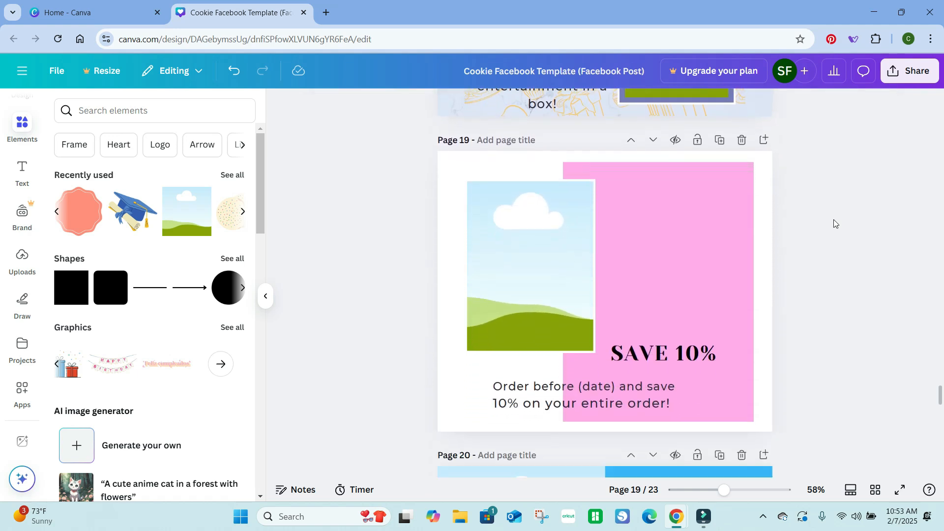
Step: Delete the "INSERT LOGO" placeholder text from the blue square on page 20
scroll(834, 224, "down", 6)
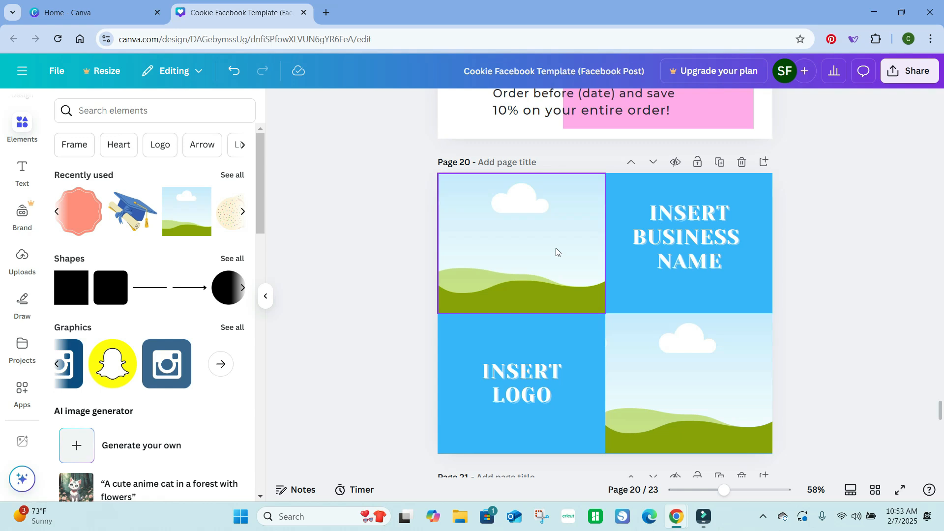
left_click(519, 397)
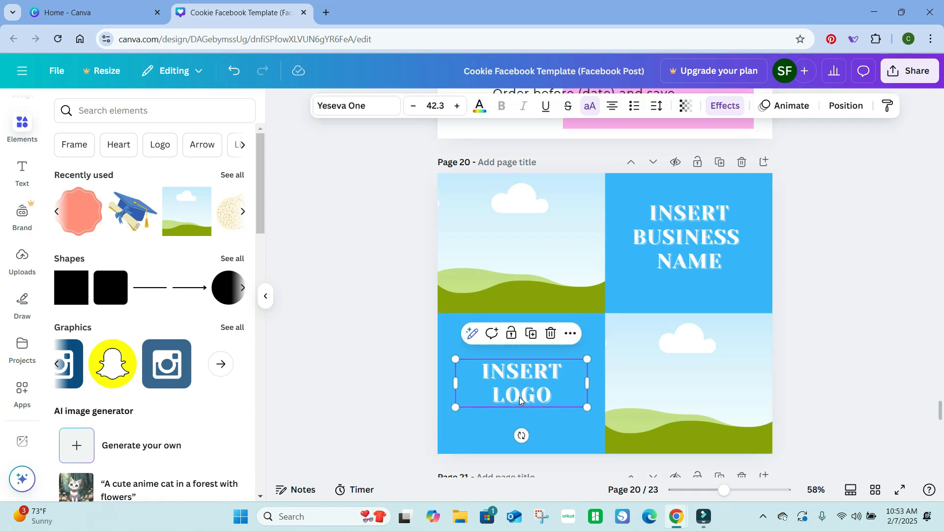
key("Delete")
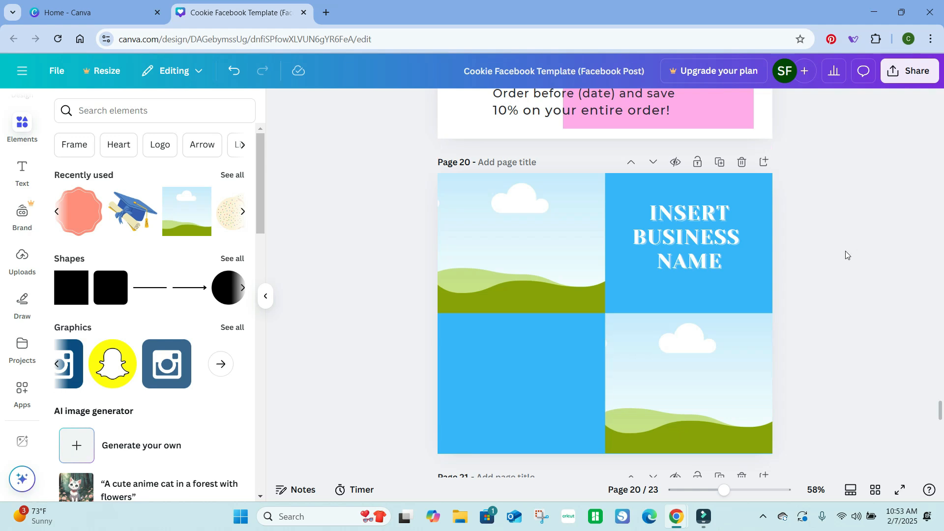
Step: Review the Follow Us, BOGO and Take a Break designs on pages 21 to 23
scroll(844, 252, "down", 8)
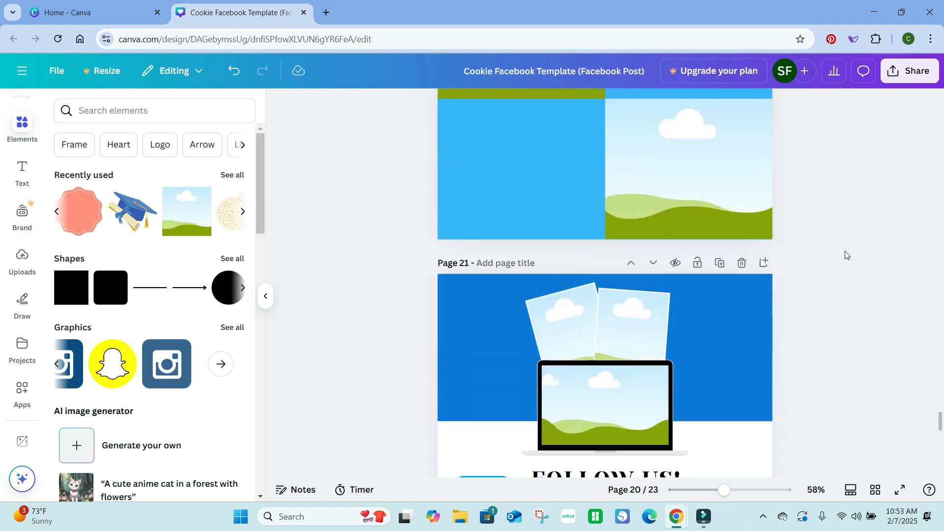
scroll(844, 255, "up", 1)
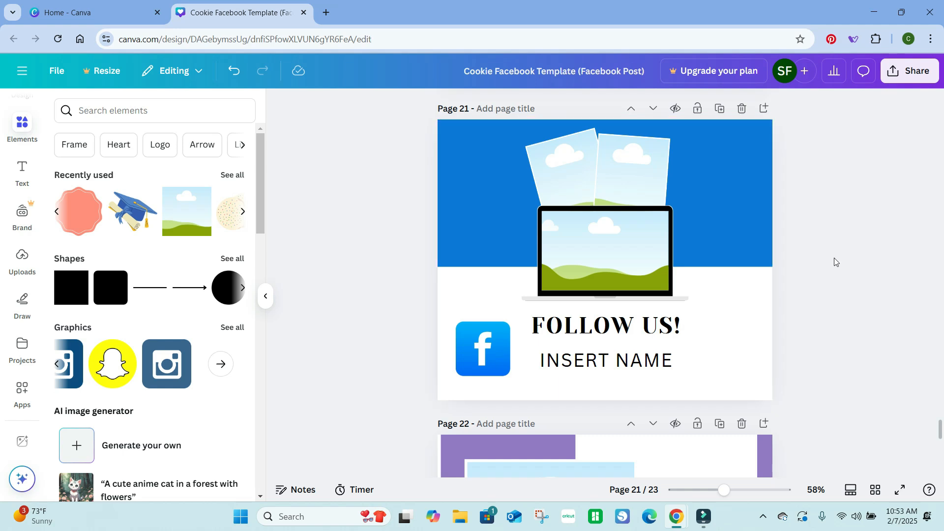
scroll(834, 257, "down", 1)
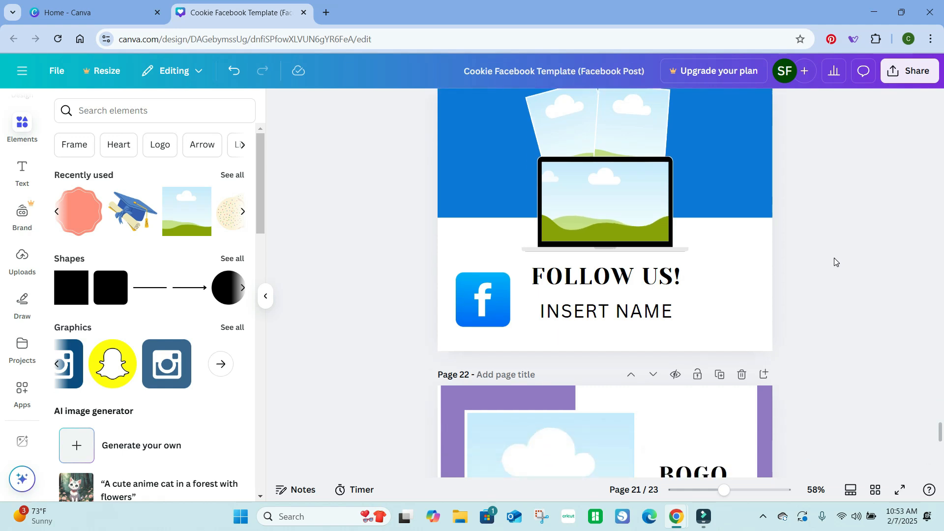
scroll(834, 262, "down", 5)
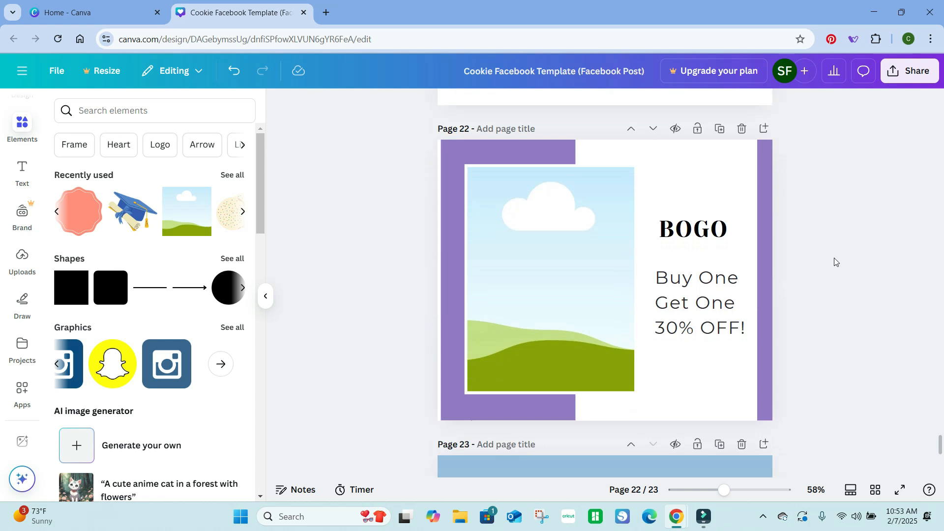
scroll(834, 261, "down", 3)
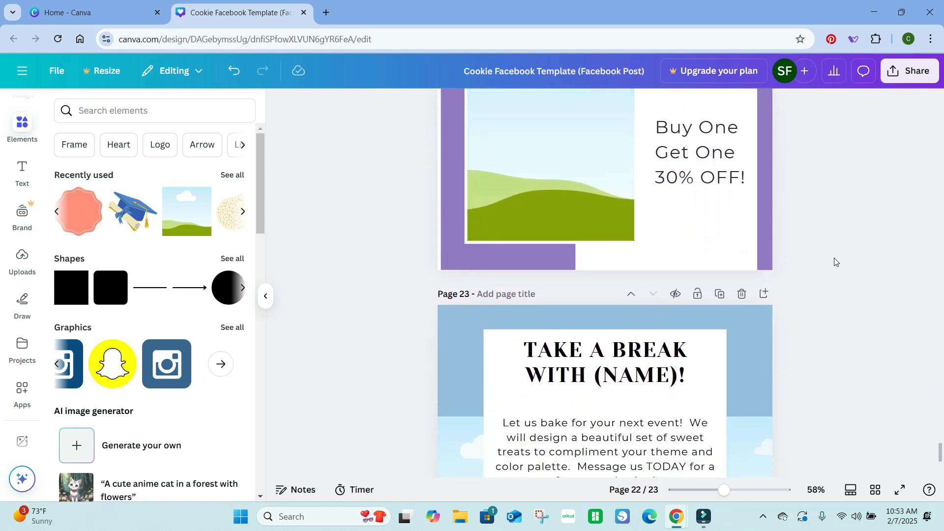
scroll(834, 262, "down", 1)
scroll(834, 262, "down", 2)
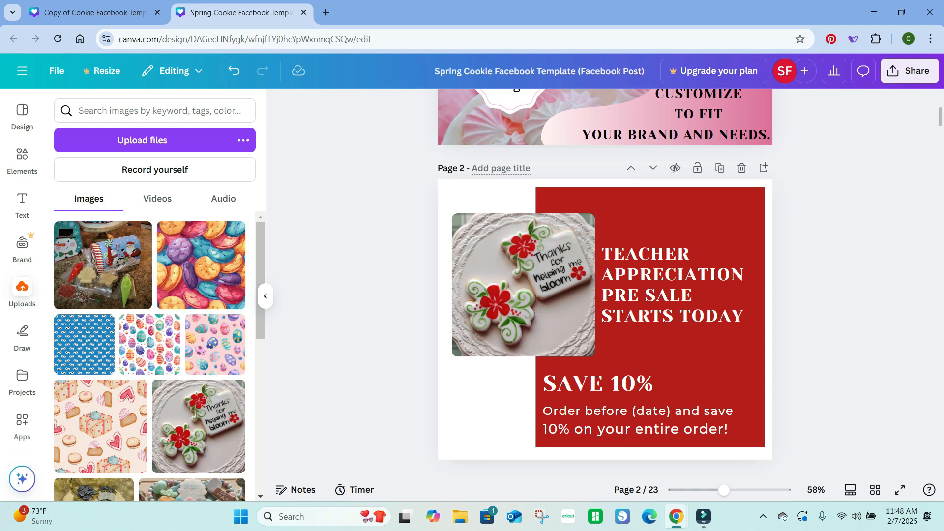
Step: Title page 2 of the Spring Cookie Facebook Template "Teacher Appreciation Sale"
left_click(500, 168)
type("Teacher Appreciation")
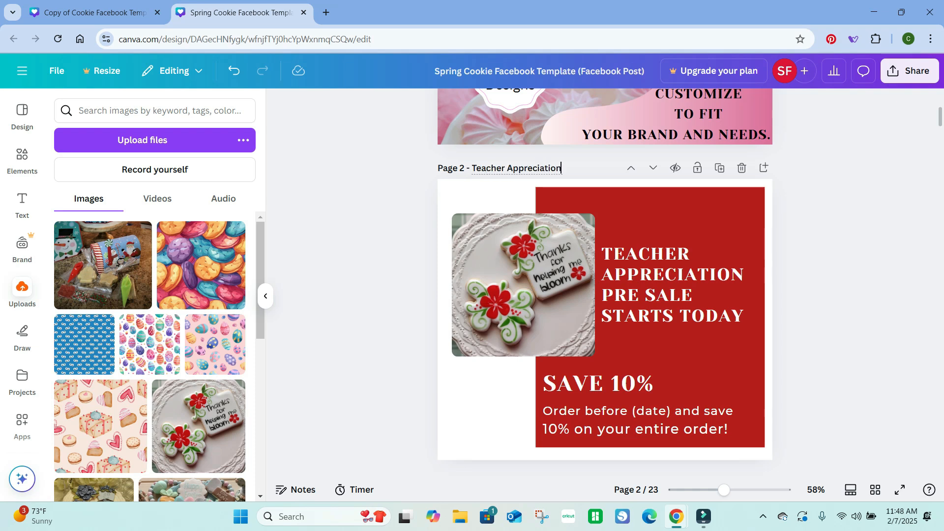
type(" Sale")
key("Return")
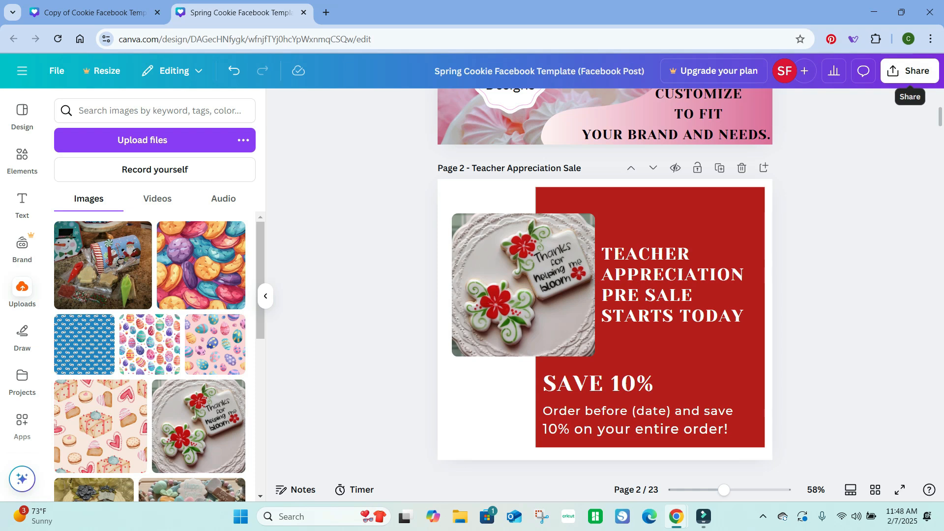
Step: Examine the file type, size and page selection options for downloading the design, and close them
left_click(910, 71)
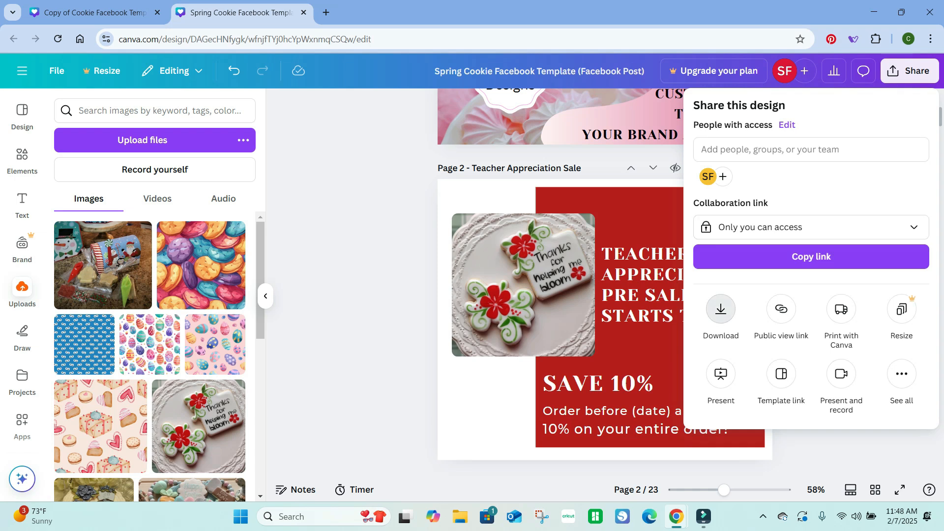
left_click(720, 309)
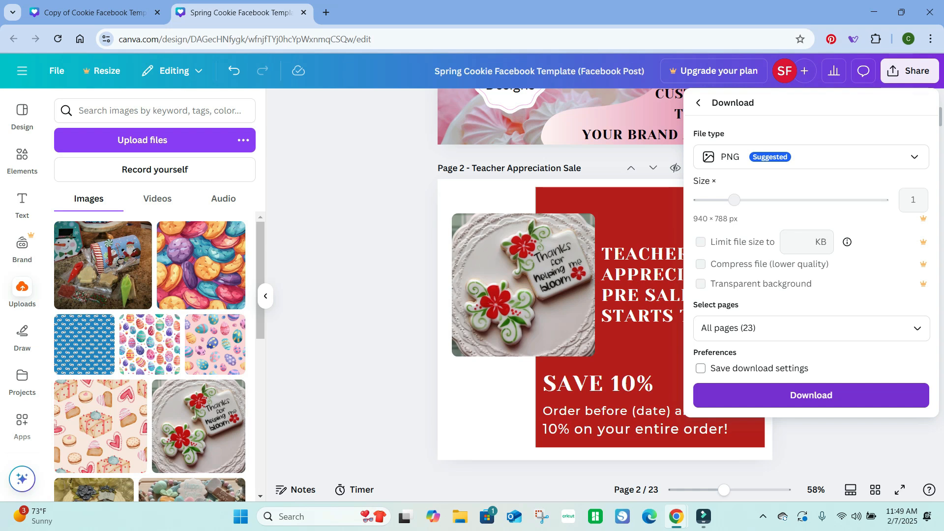
left_click(854, 449)
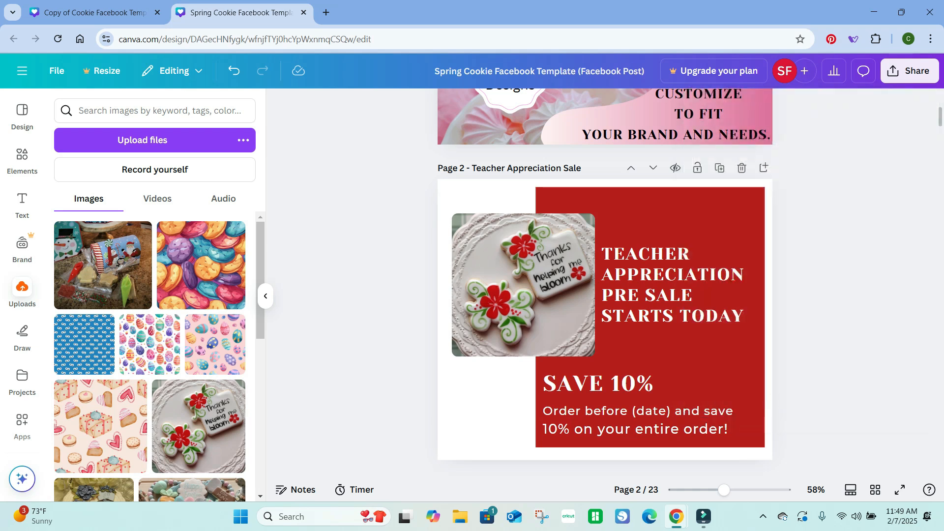
Step: Choose to publish the design to a Facebook Page and select the Sweets from the Soul page
left_click(909, 71)
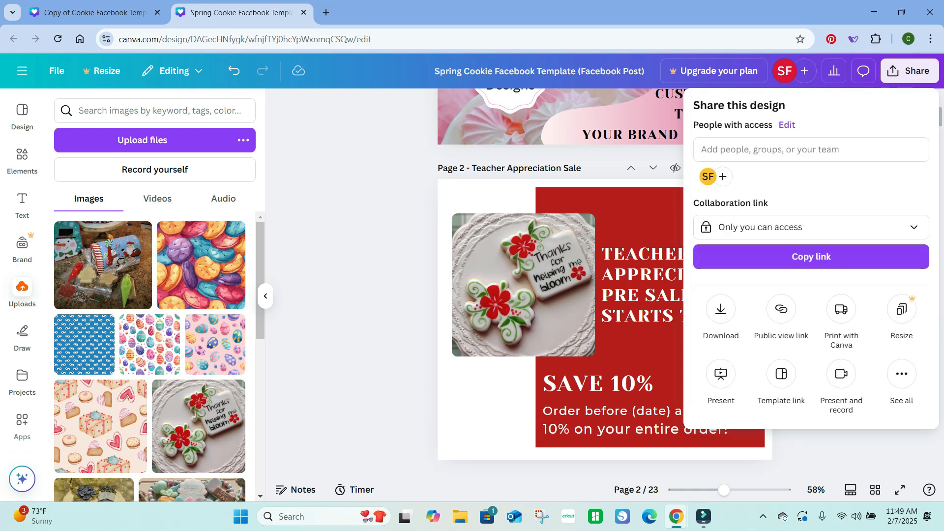
left_click(902, 374)
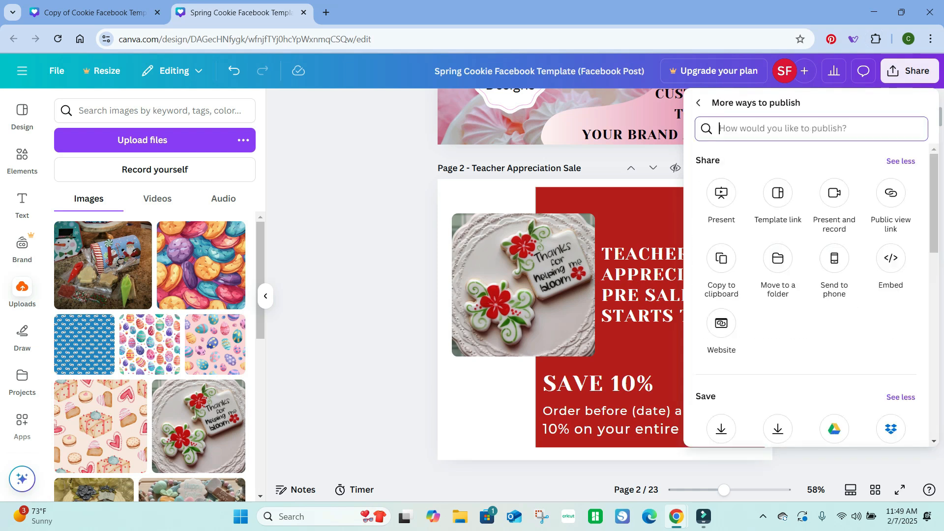
left_click_drag(934, 203, 934, 210)
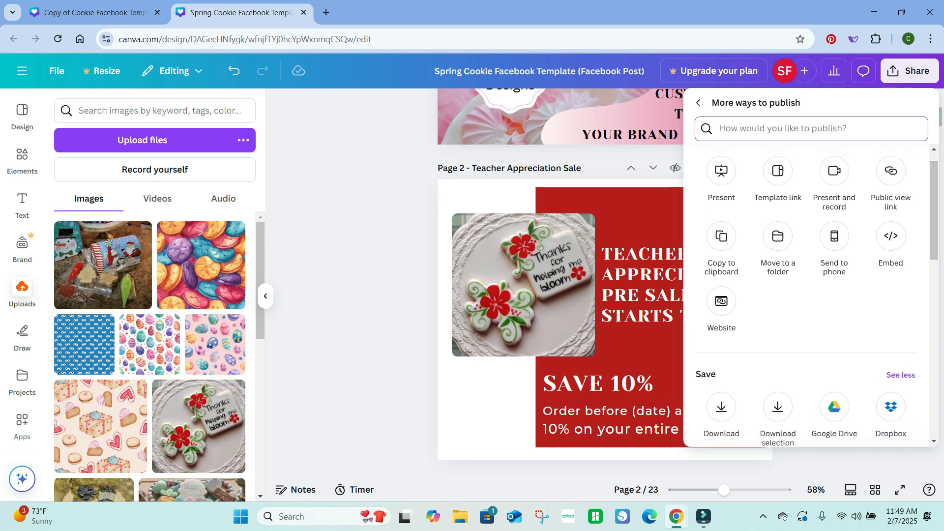
left_click(778, 171)
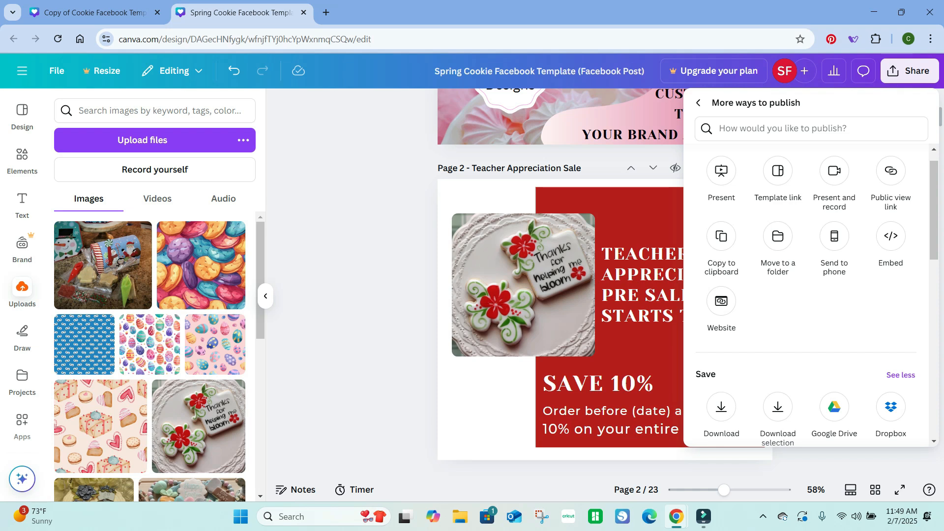
left_click_drag(933, 211, 934, 321)
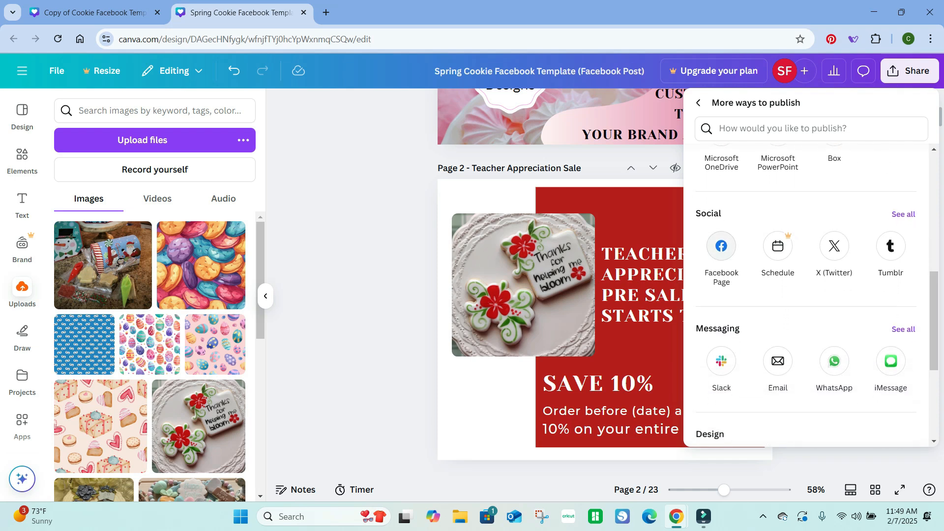
left_click(721, 246)
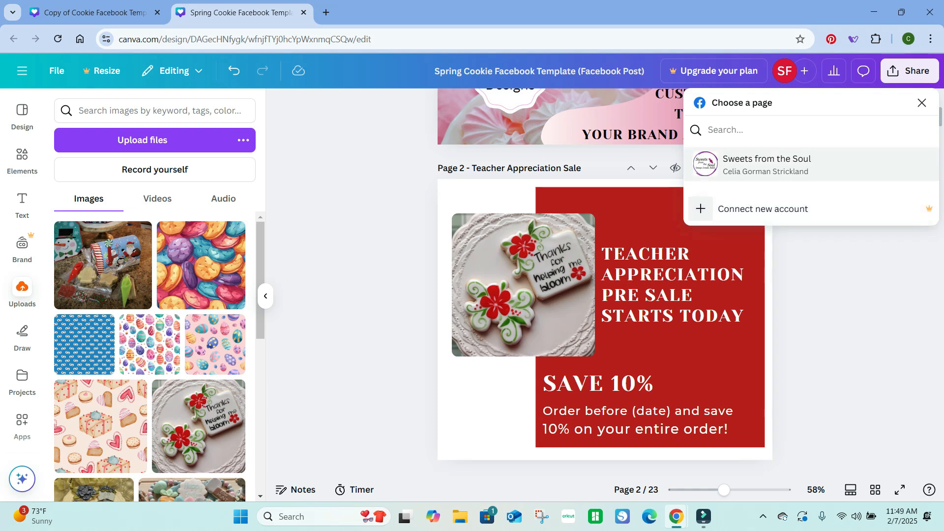
left_click(767, 164)
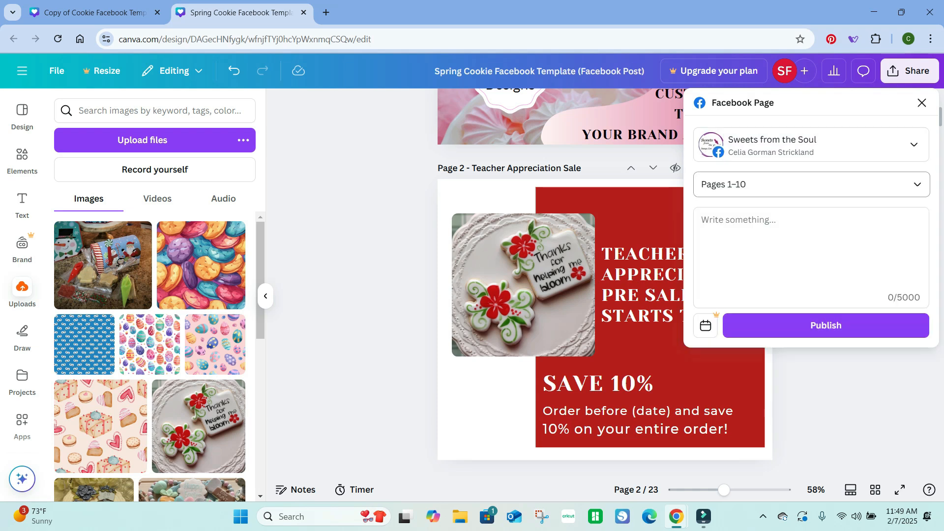
Step: Exclude pages 1, 3 and 4 from the Facebook post, keeping page 2 selected
left_click(917, 184)
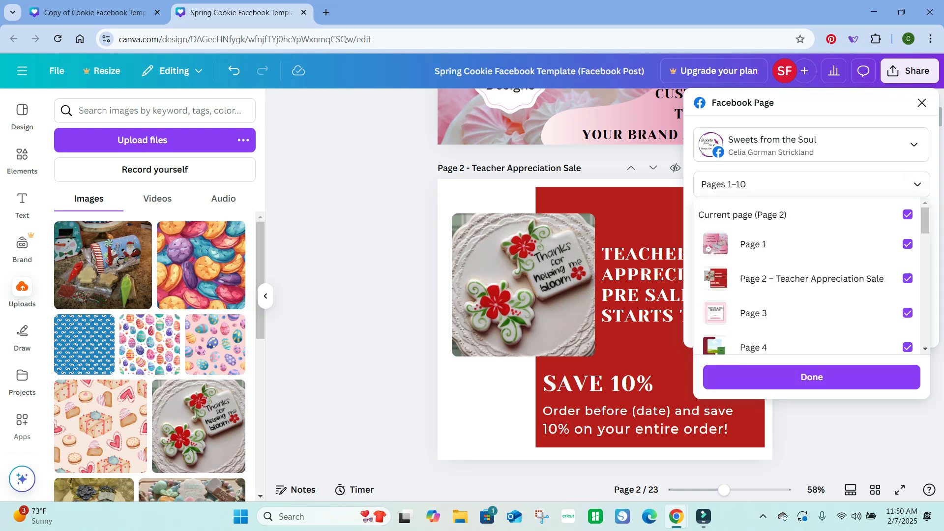
left_click(908, 215)
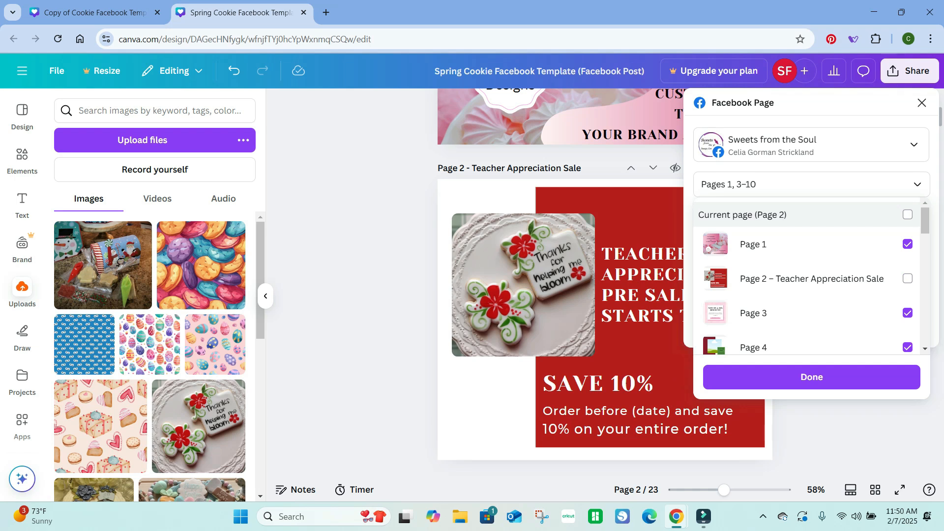
left_click(908, 279)
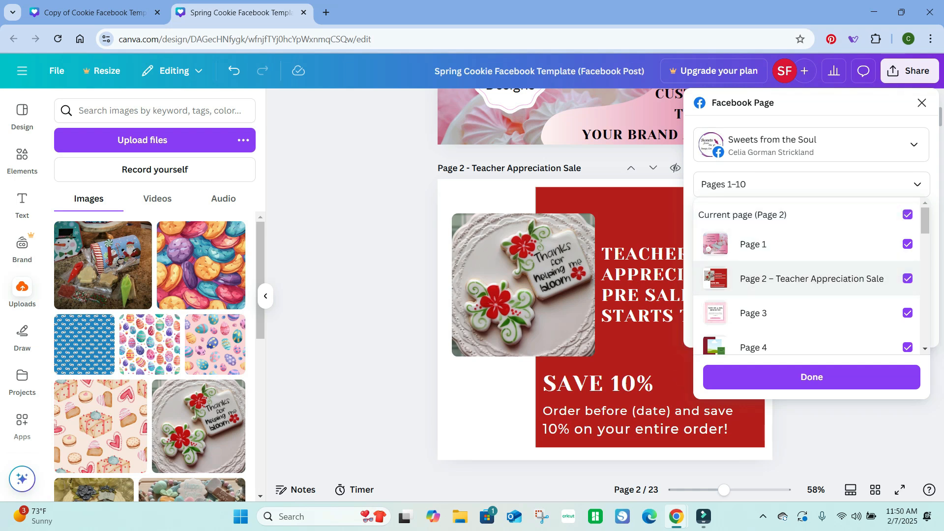
left_click(908, 244)
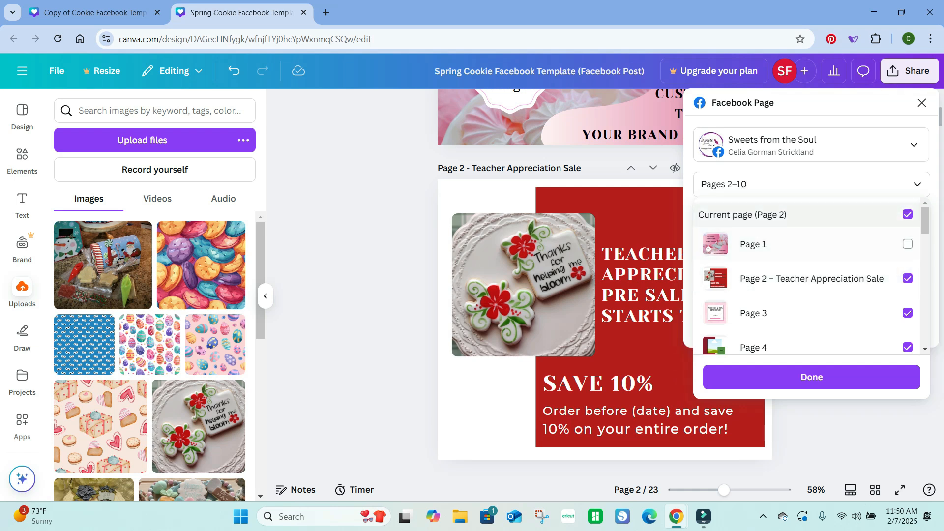
left_click(907, 214)
left_click(907, 214)
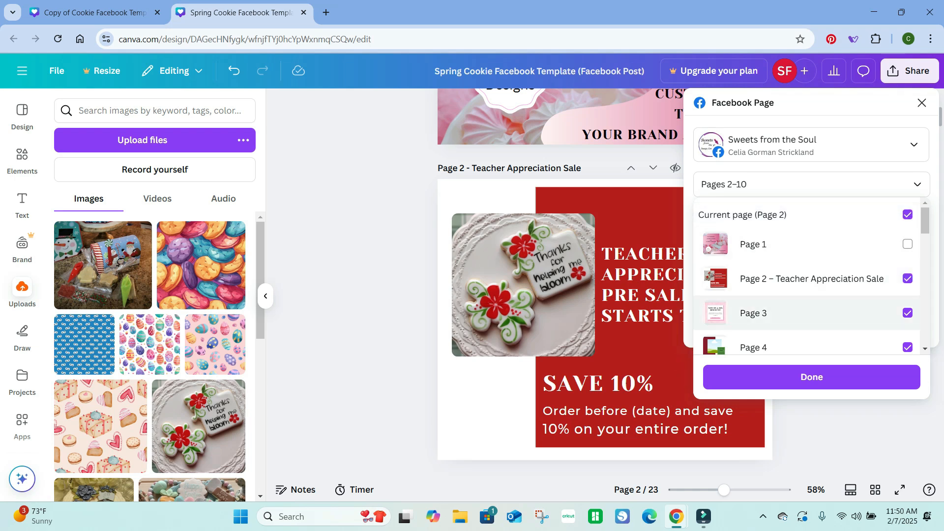
left_click(908, 312)
left_click(908, 348)
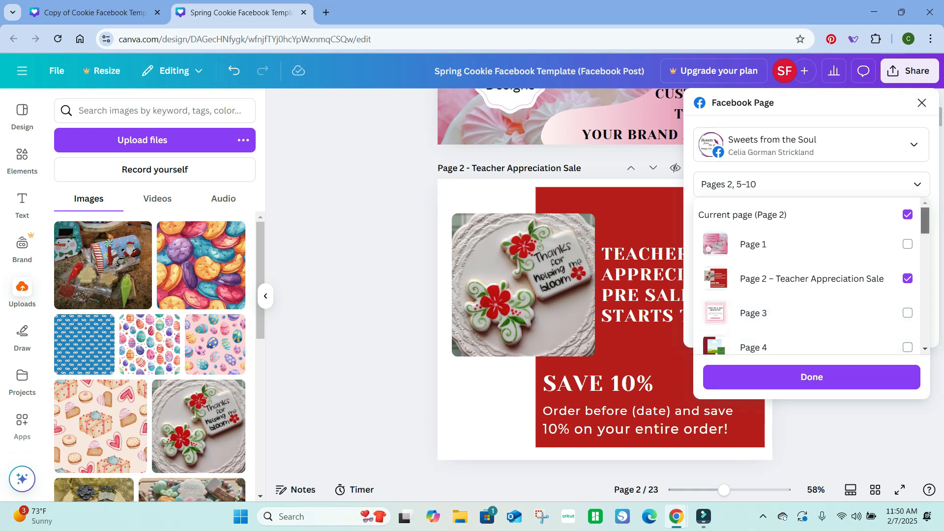
Step: Exclude pages 5 to 8 from the Facebook post and confirm the page selection
scroll(811, 276, "down", 3)
scroll(811, 275, "down", 1)
left_click(907, 225)
left_click(907, 260)
left_click(908, 293)
left_click(907, 293)
left_click(908, 328)
left_click(908, 258)
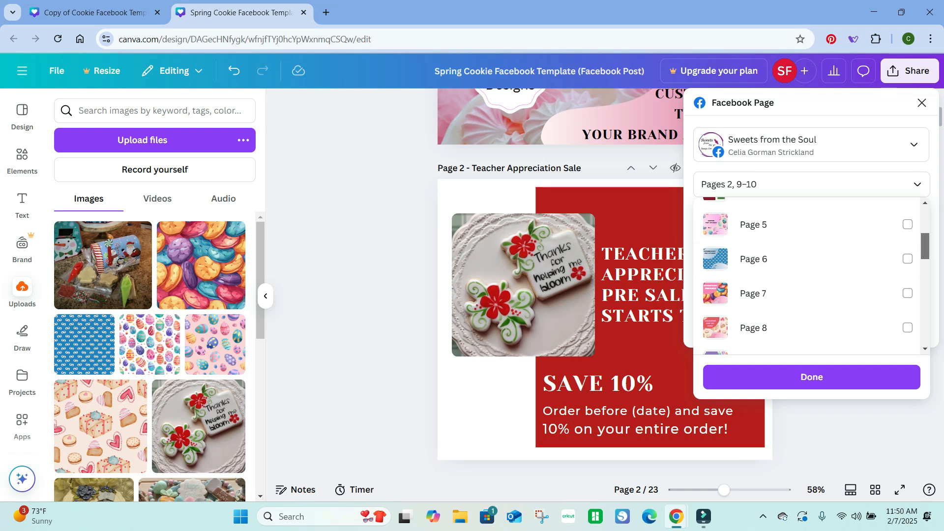
scroll(811, 276, "down", 5)
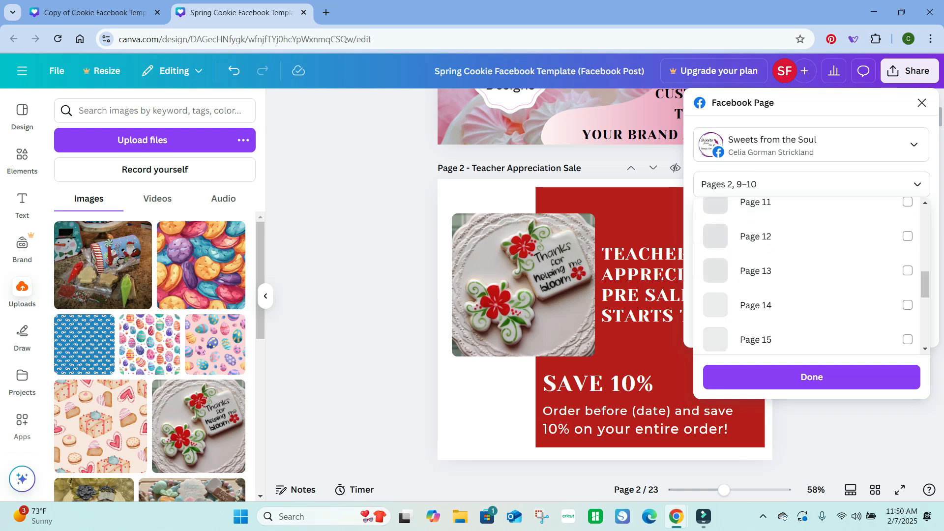
scroll(811, 276, "up", 1)
scroll(812, 276, "up", 8)
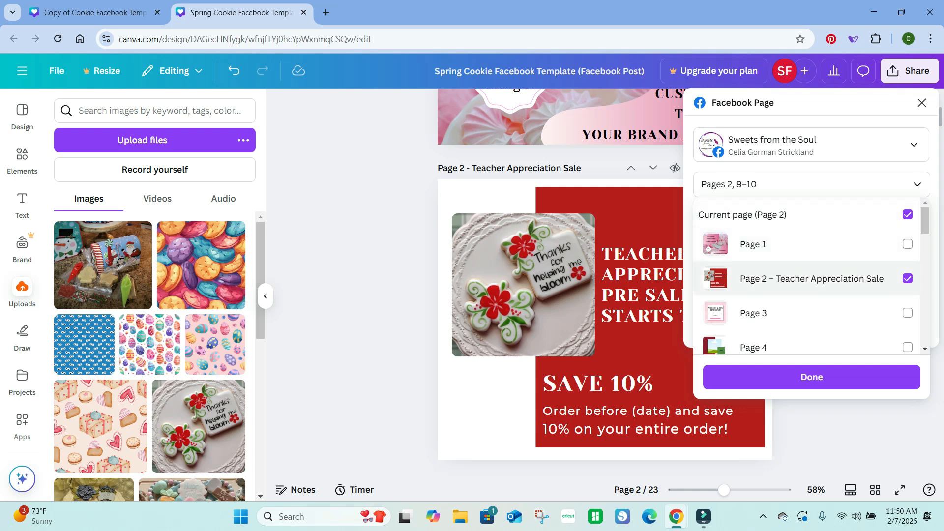
left_click(812, 376)
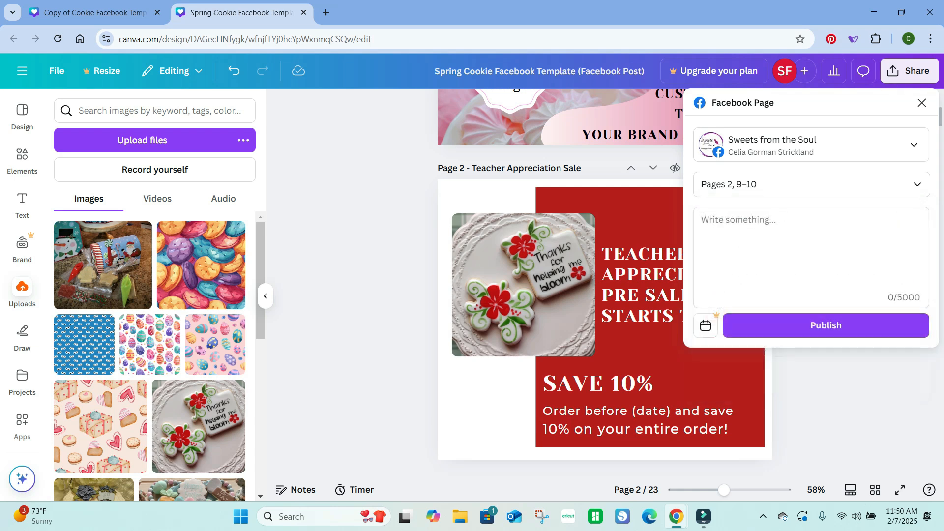
Step: Caption the post "Order today for your Teacher Appreciation Gifts. Cookies make a gift that will not be returned! DM me to order today."
left_click(787, 241)
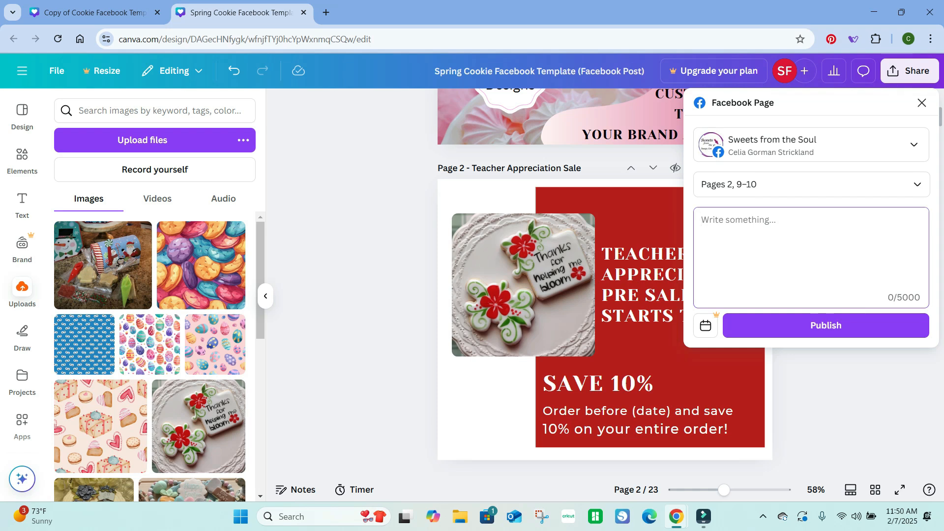
type("Order today for your ")
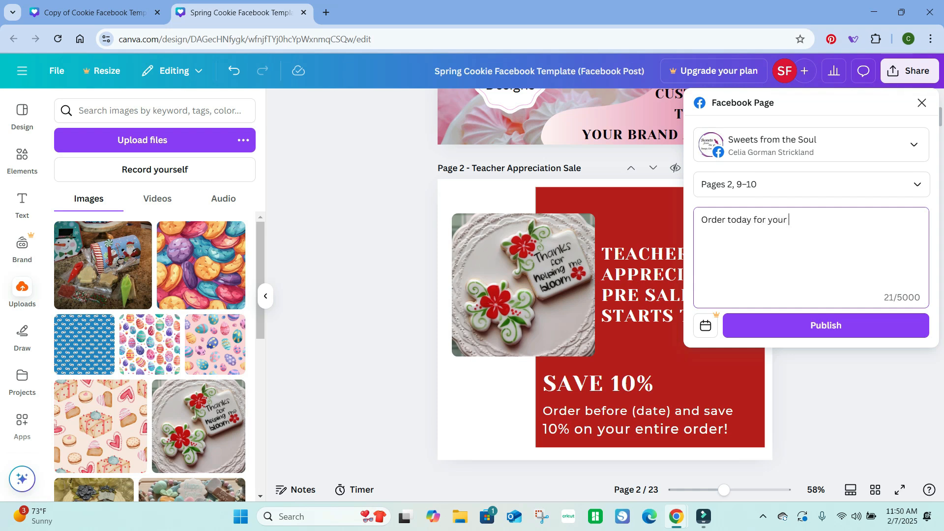
type("Teacher Appreciatio")
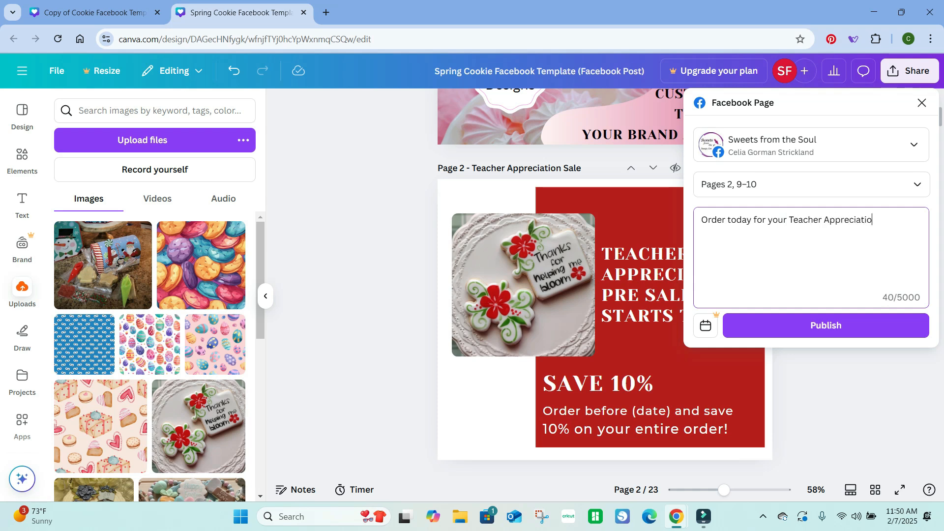
type("n Gifts.")
key("Return")
type("Cookies make ")
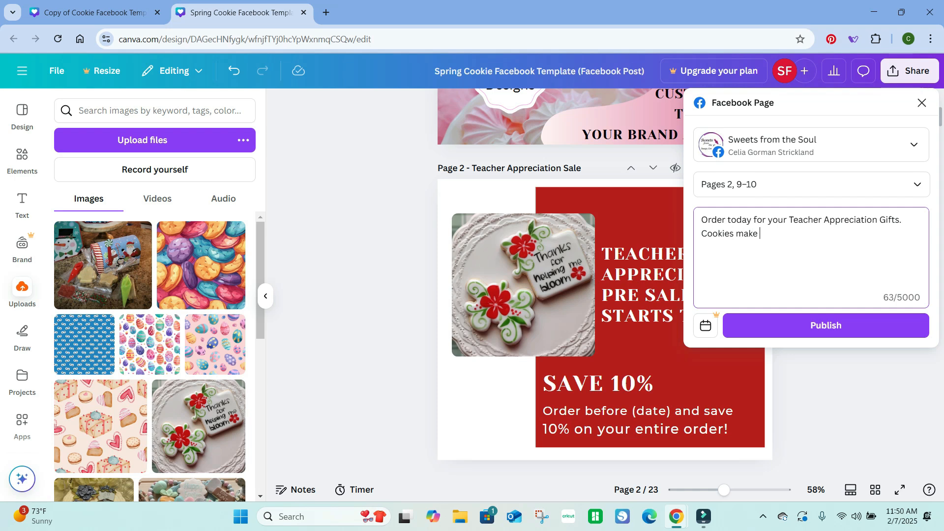
type("a gift that will not be returned")
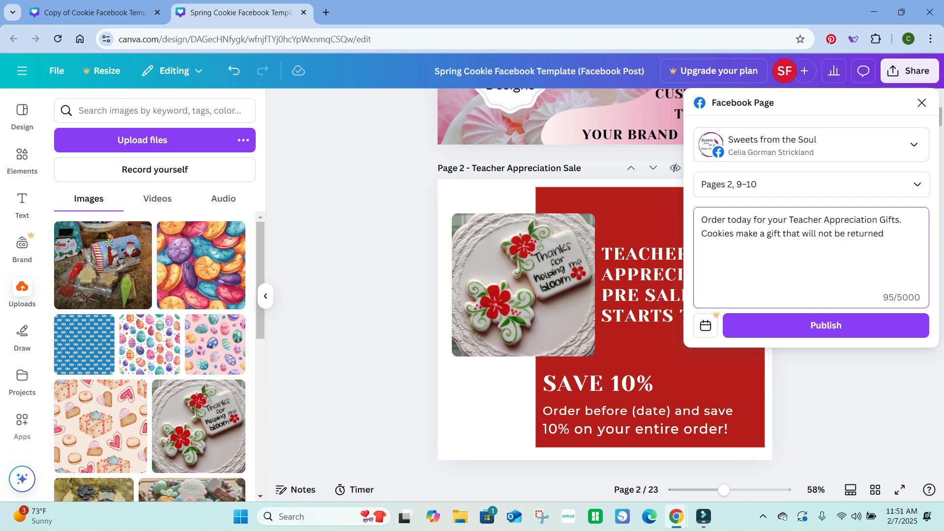
type("! DM me to order")
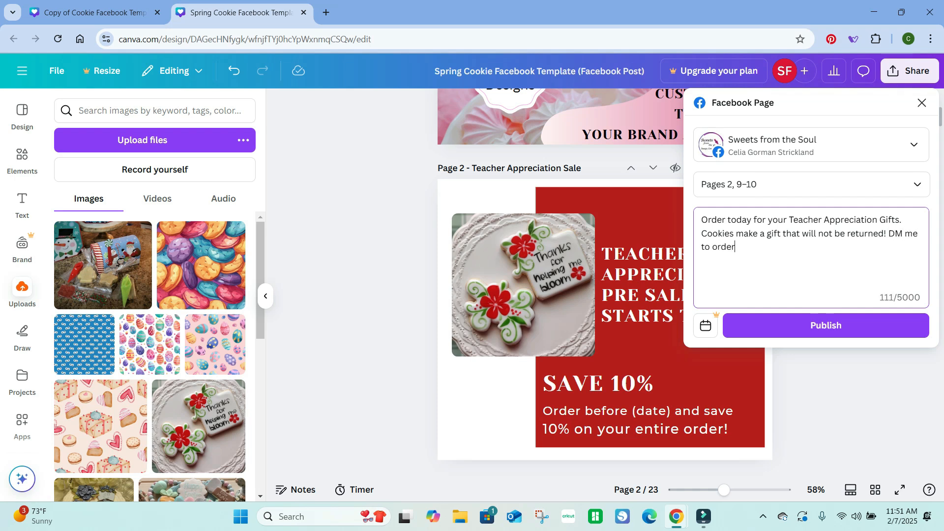
type(" today.")
Step: Exclude pages 9 and 10 from the post so only page 2 is published, and confirm the selection
left_click(917, 184)
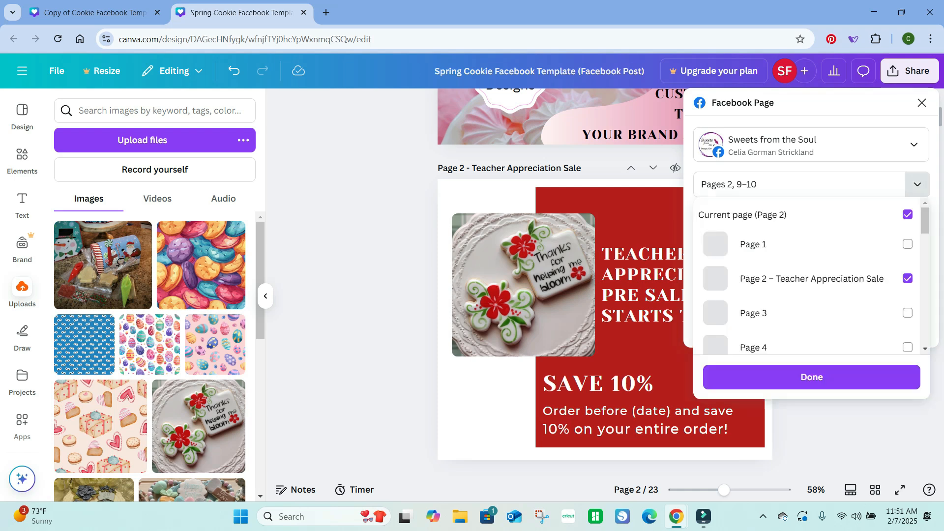
left_click_drag(924, 220, 925, 264)
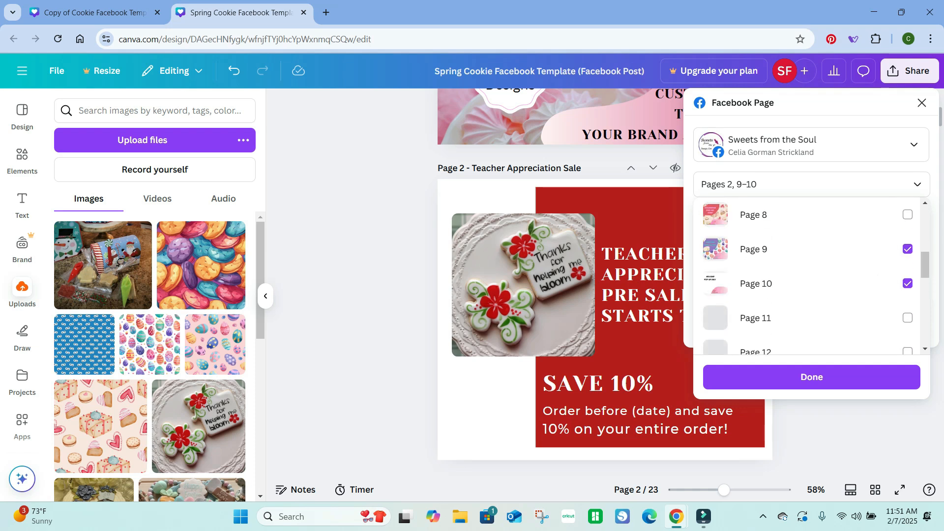
left_click(907, 248)
left_click(907, 283)
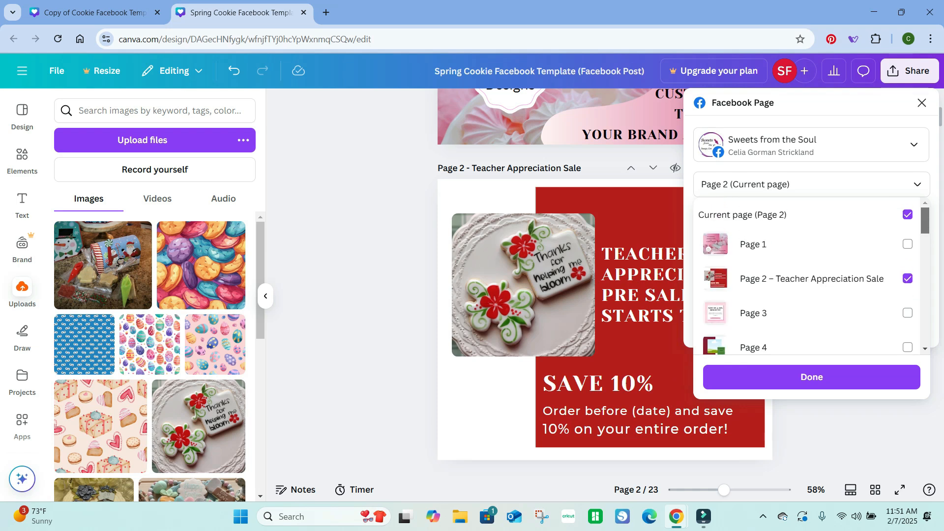
left_click(811, 377)
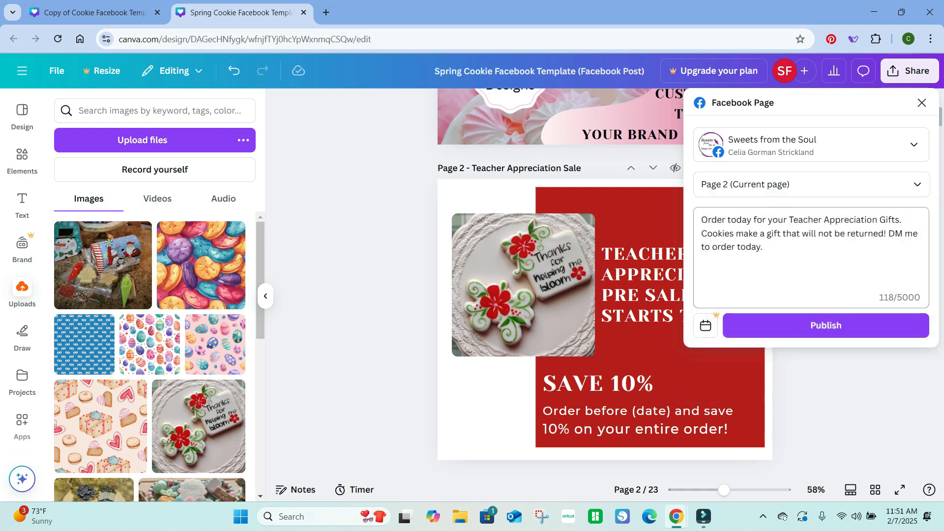
Step: Publish the captioned post to the Sweets from the Soul Facebook page and open the published post
left_click(826, 325)
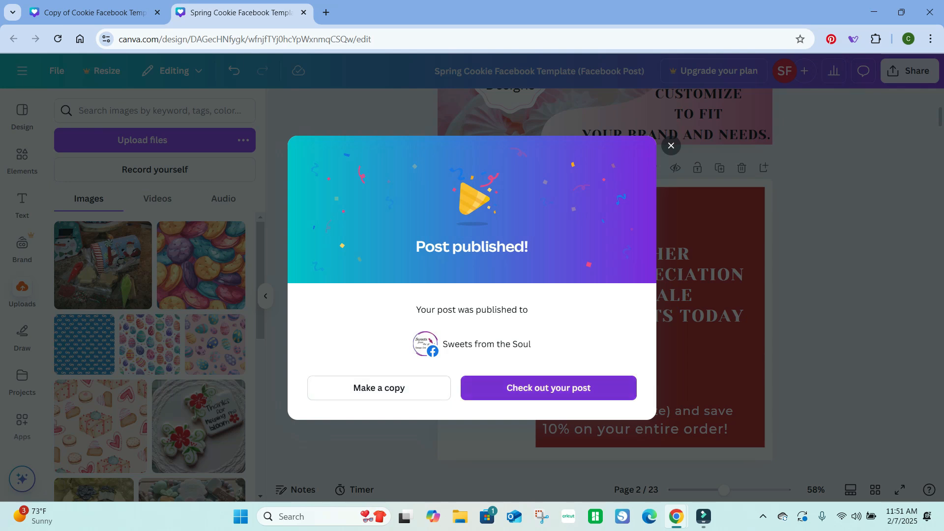
left_click(548, 388)
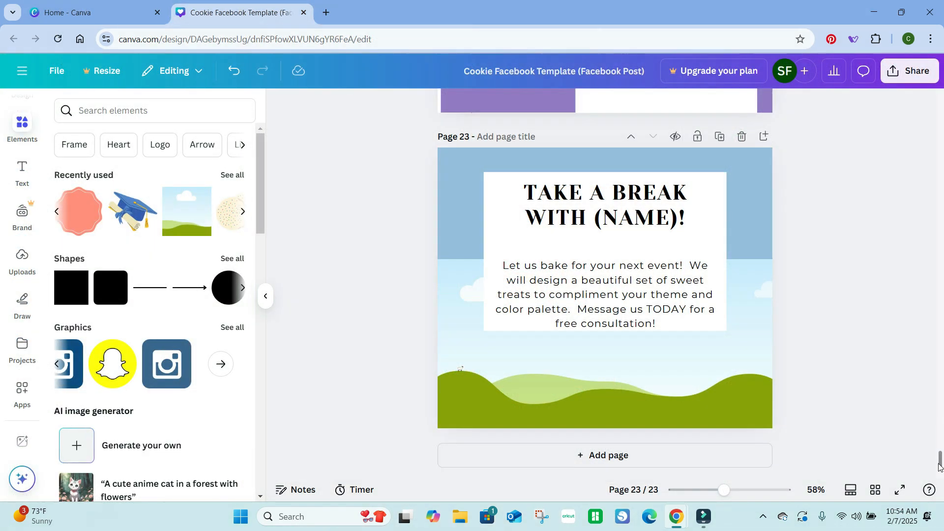
left_click_drag(939, 466, 939, 100)
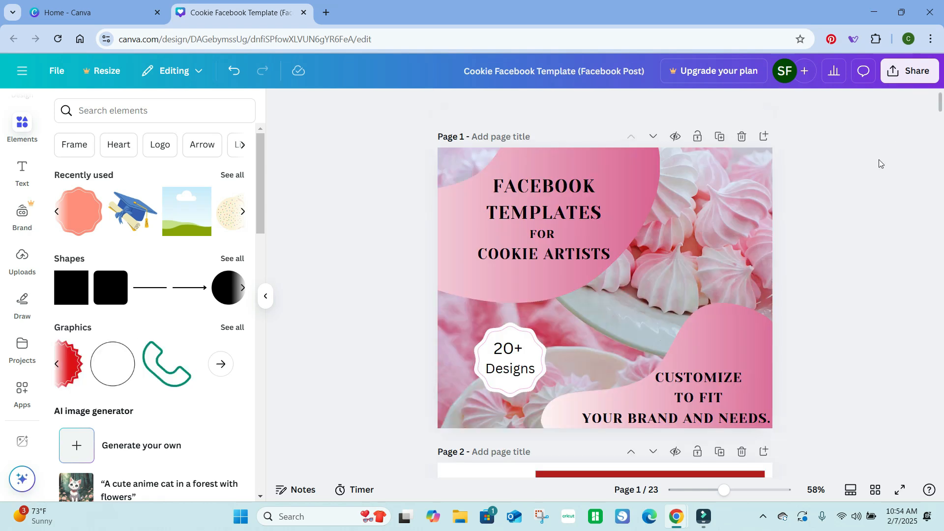